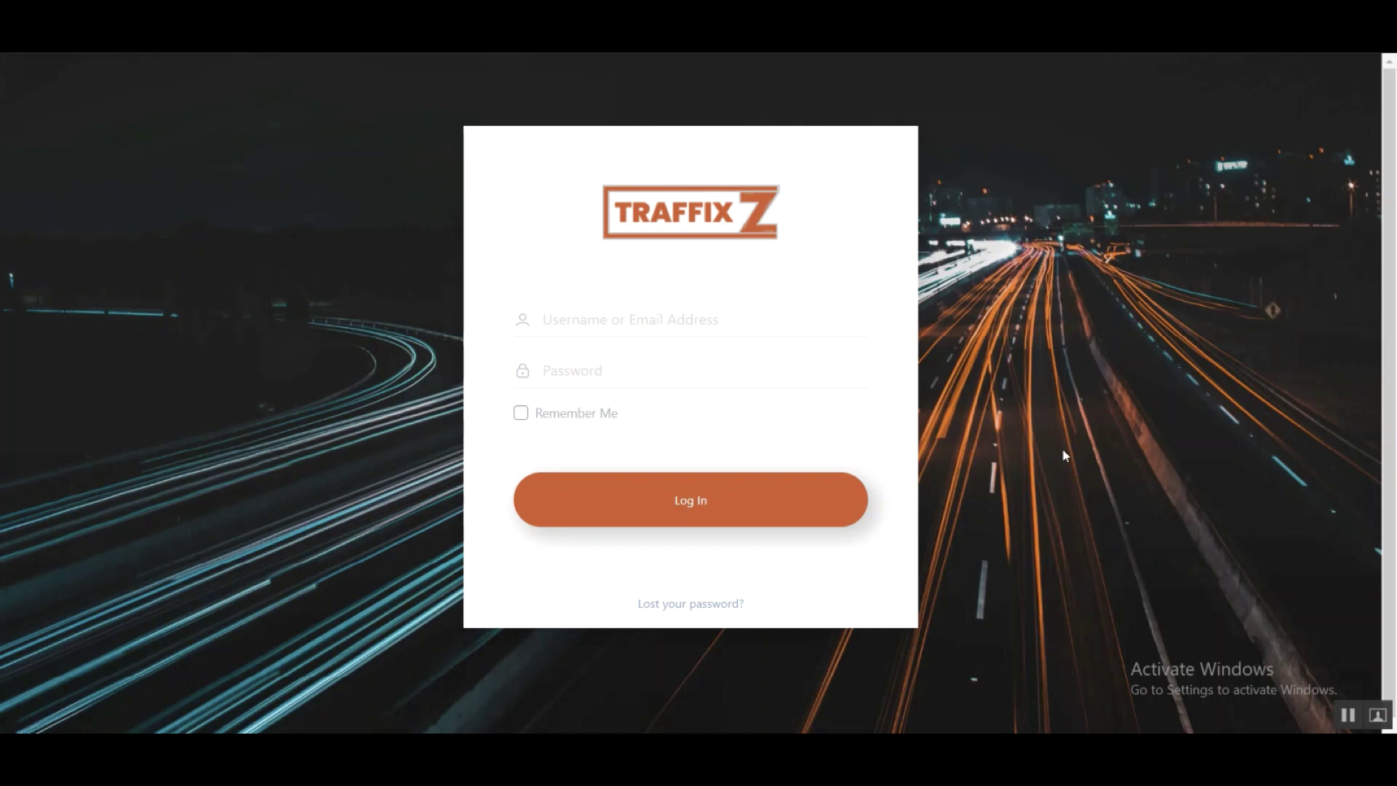
# Enter the account username in the TraffixZ login form's Username field.
pyautogui.click(656, 322)
pyautogui.write('demous')
pyautogui.write('demo')
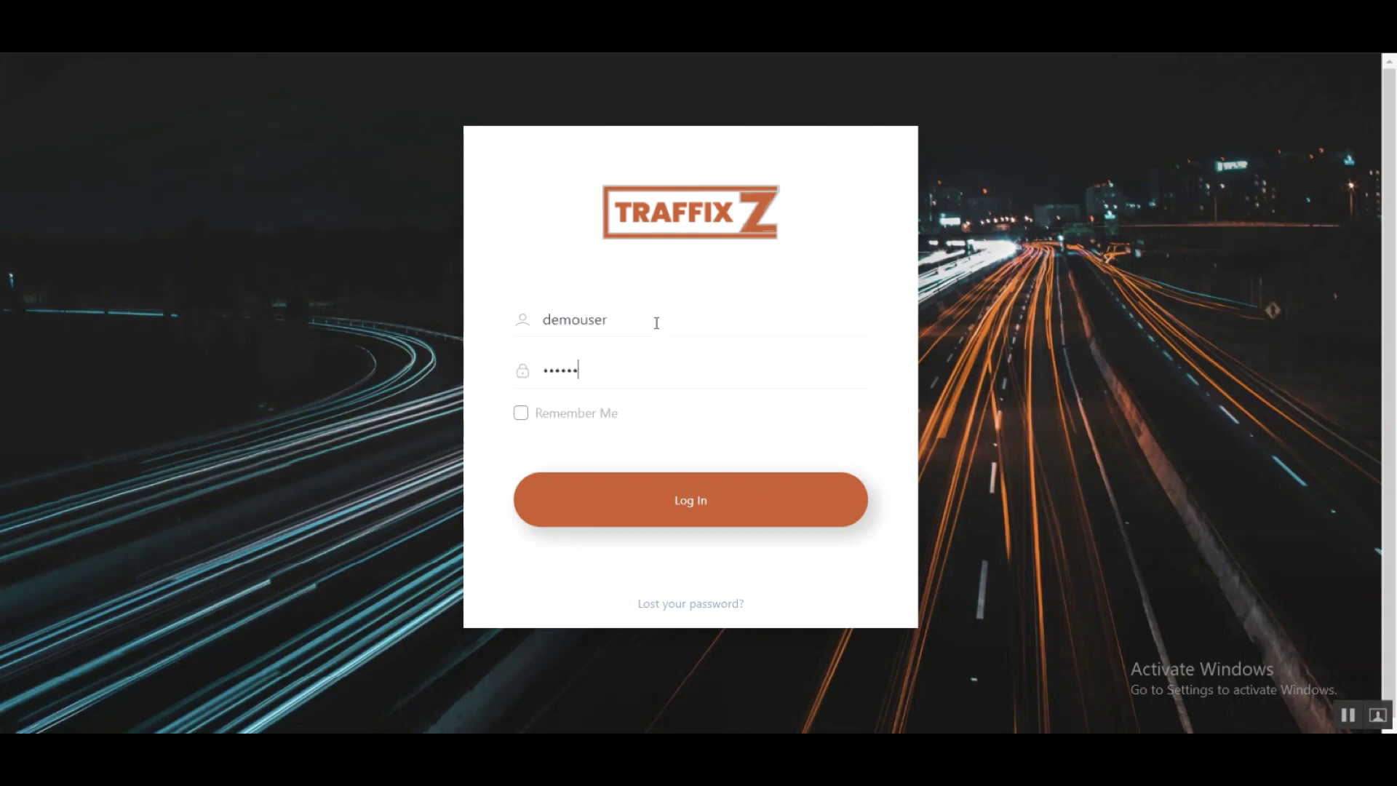
# Sign in and go to the YT TraffixZ Campaign rules page.
pyautogui.click(658, 513)
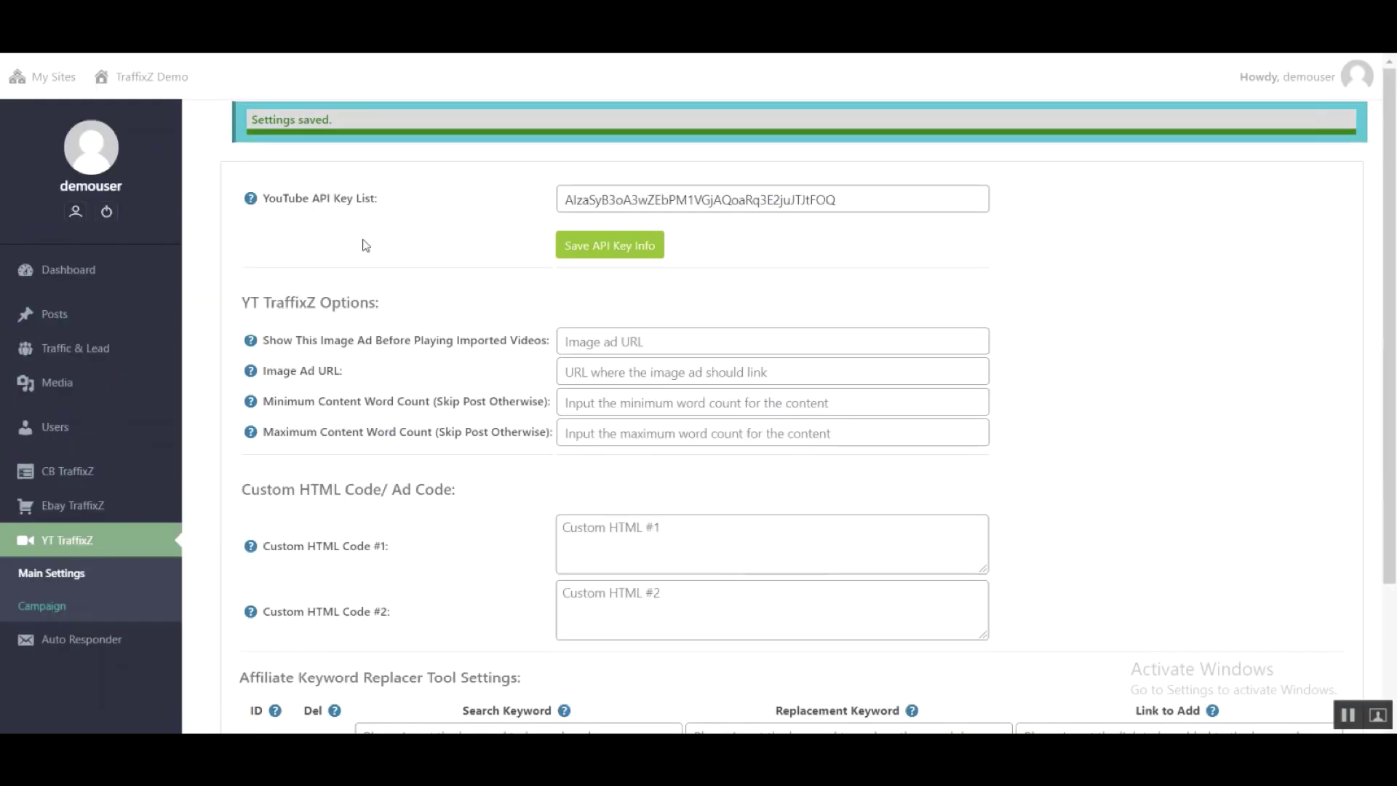
pyautogui.scroll(-3, 263, 364)
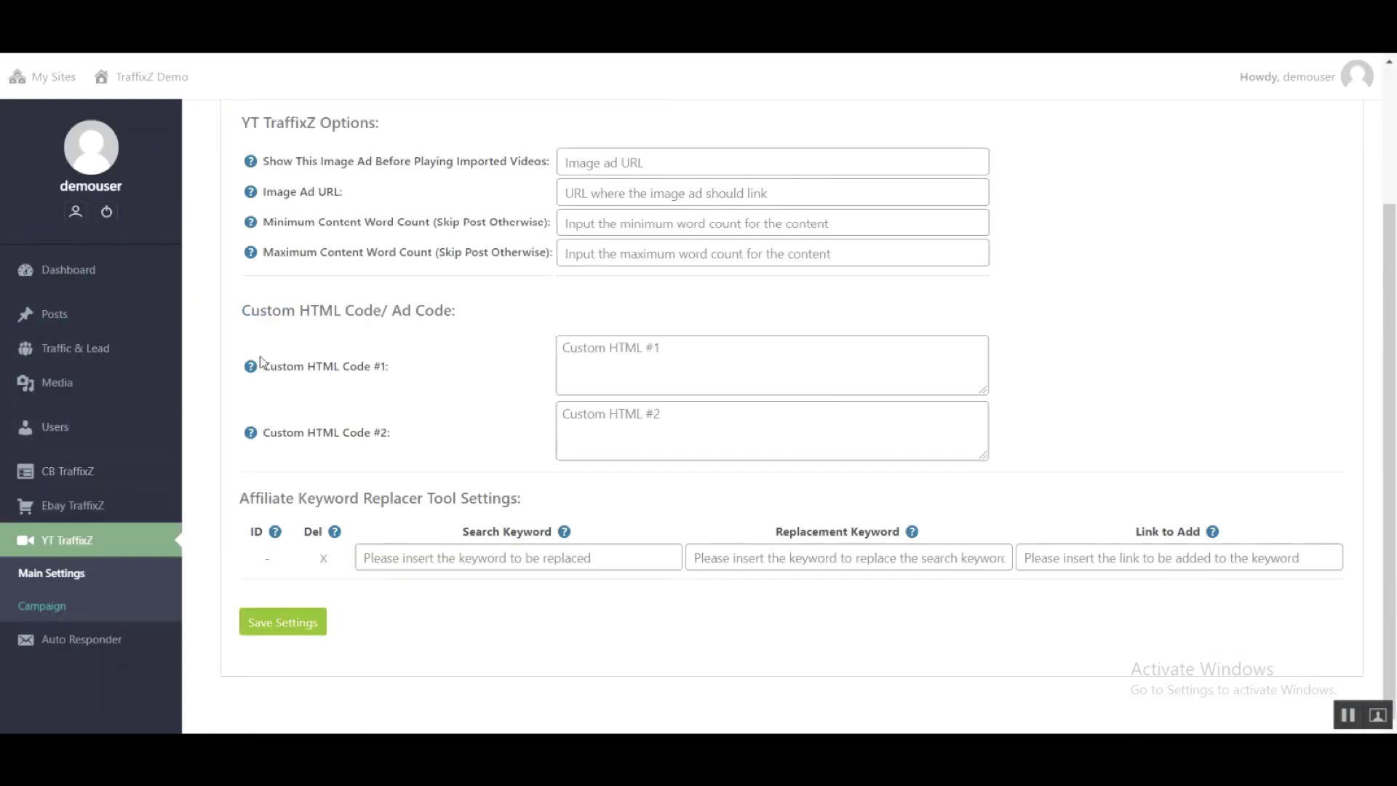
pyautogui.click(45, 616)
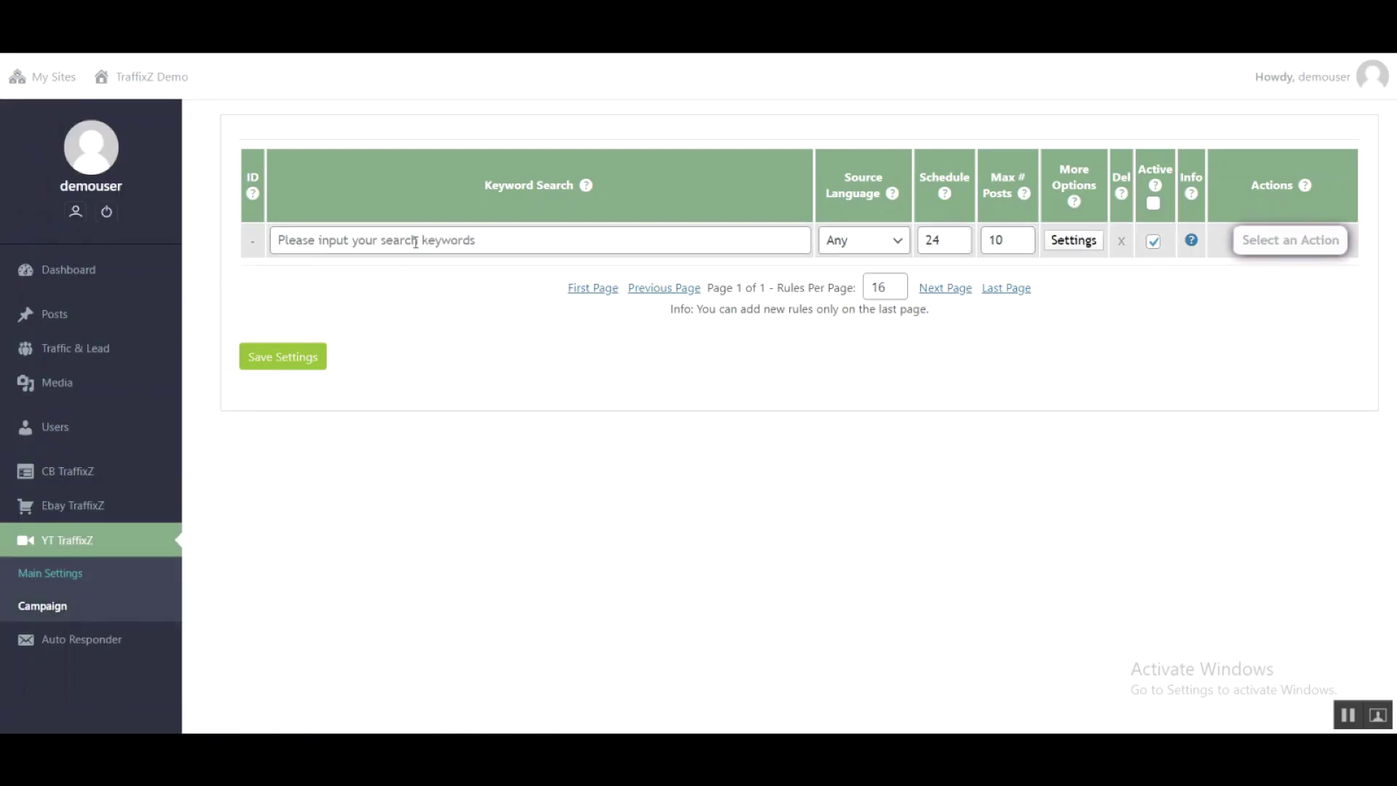
# Start a YouTube rule with keyword covid-19 and English as source language.
pyautogui.click(415, 242)
pyautogui.write('covid-19')
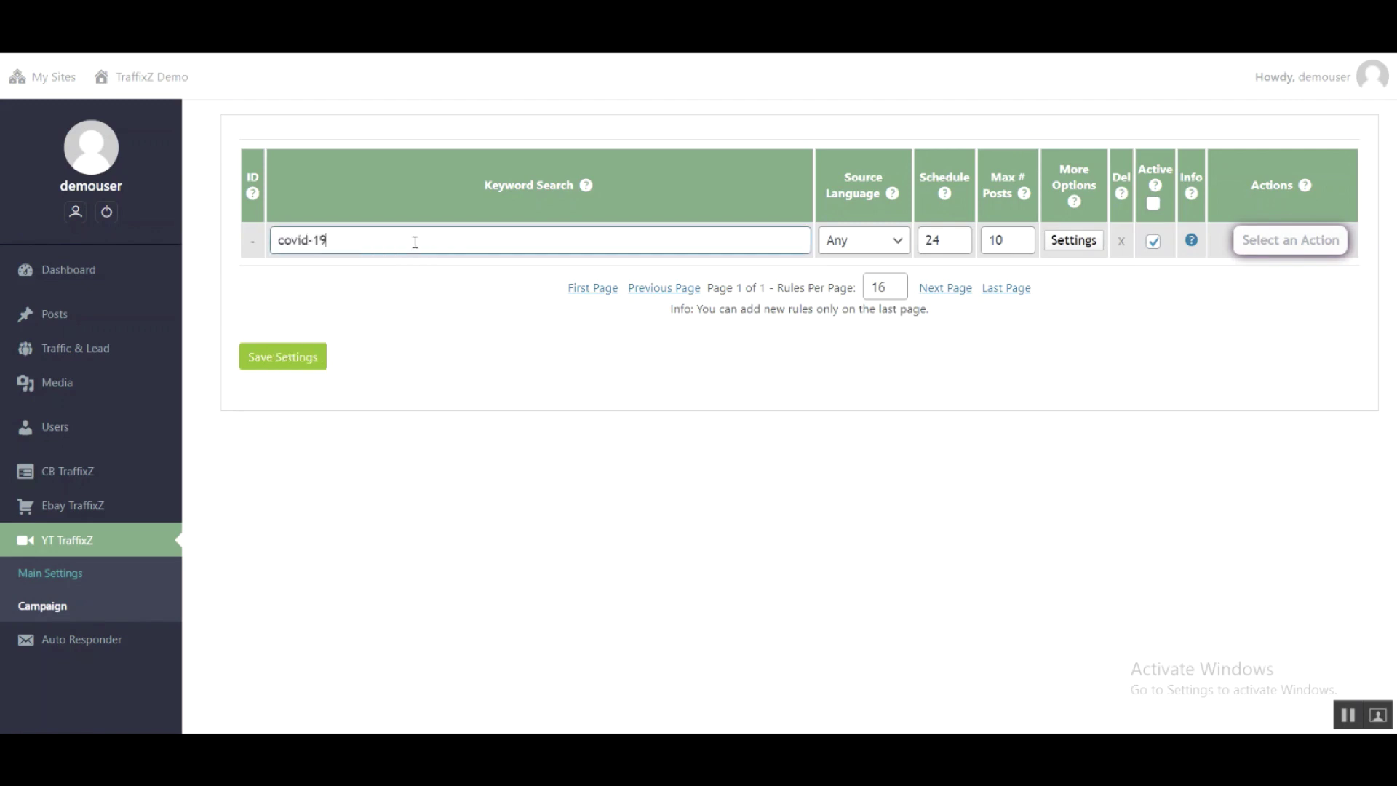
pyautogui.click(888, 242)
pyautogui.click(888, 242)
pyautogui.click(845, 274)
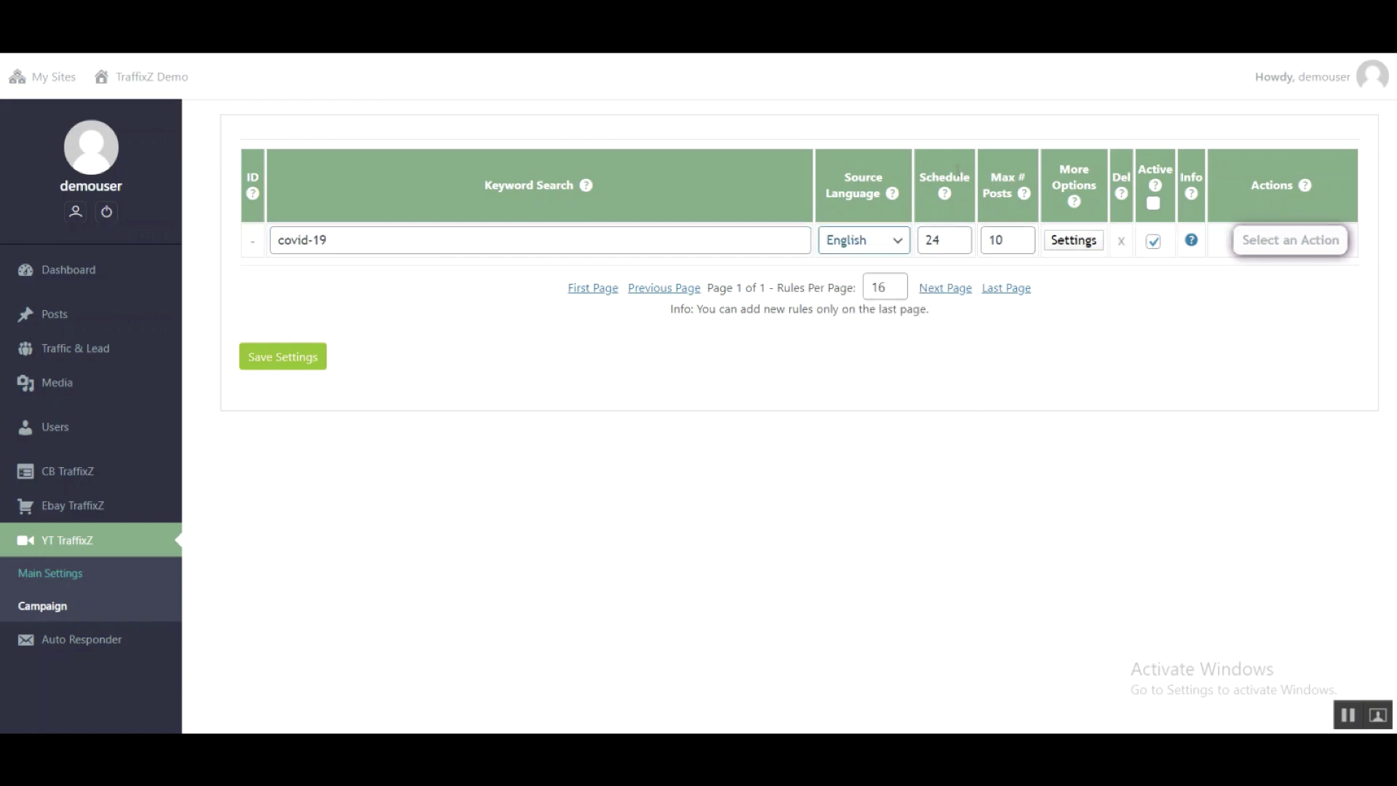
# Replace %%video_description%% with %%video_caption%% in the rule's generated post content.
pyautogui.click(1084, 245)
pyautogui.moveTo(273, 259)
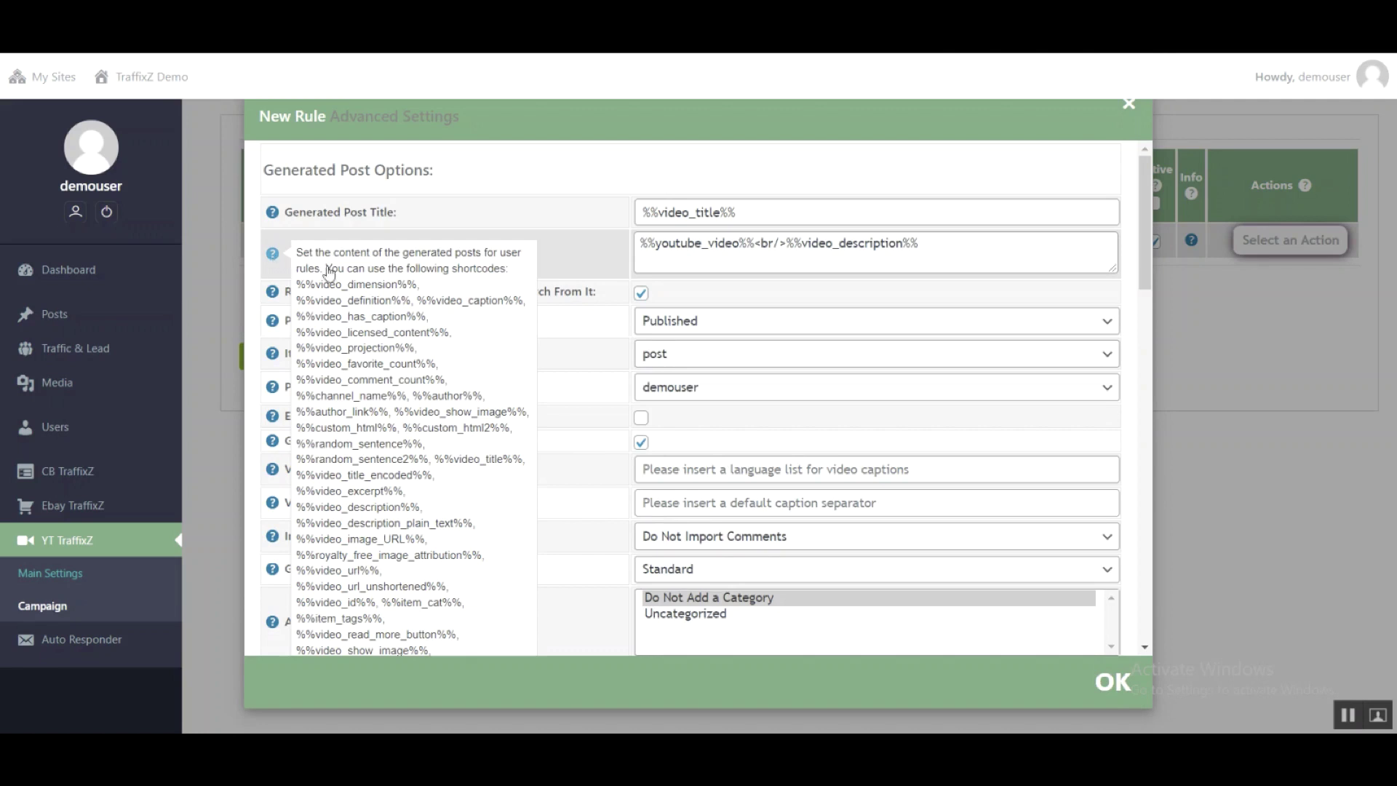
pyautogui.doubleClick(463, 306)
pyautogui.hotkey('ctrl', 'c')
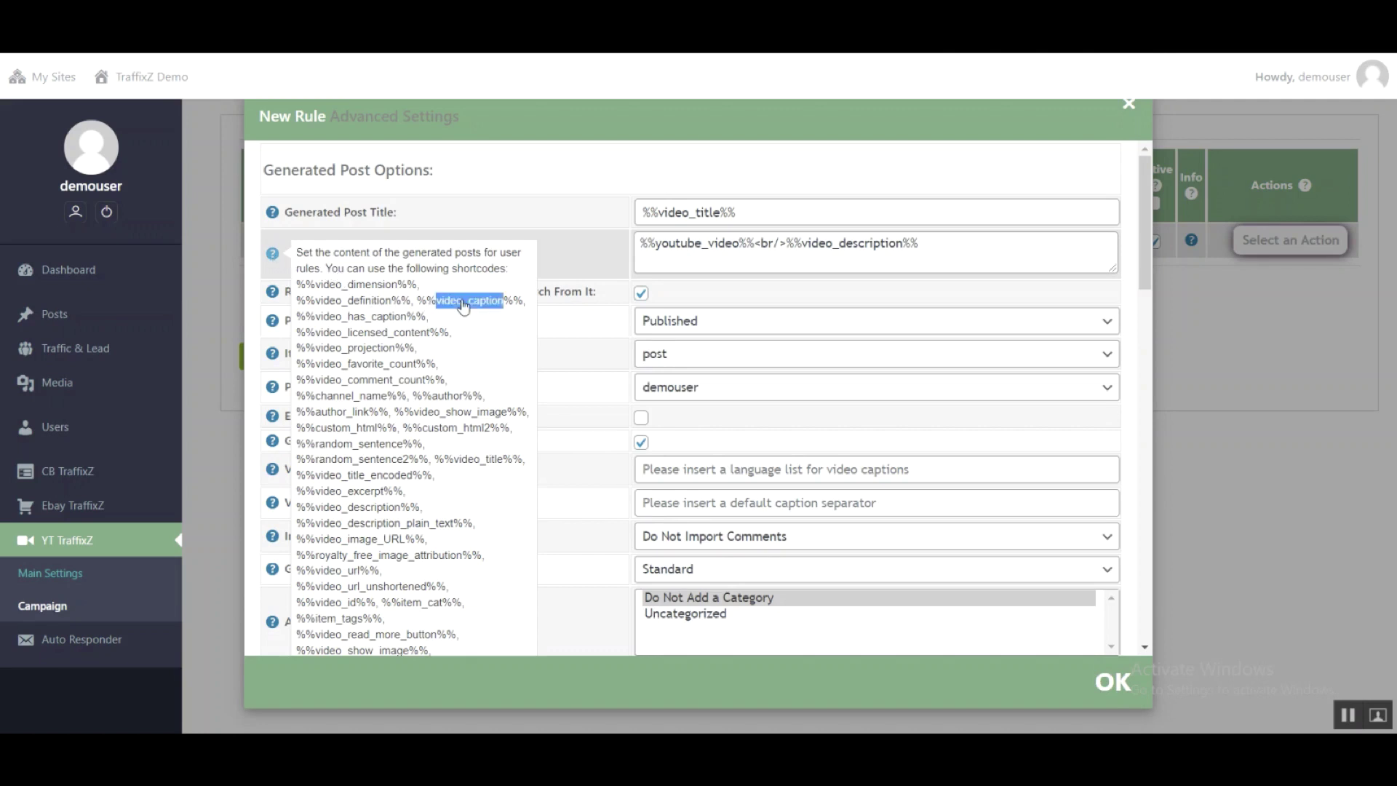
pyautogui.doubleClick(847, 243)
pyautogui.hotkey('ctrl', 'v')
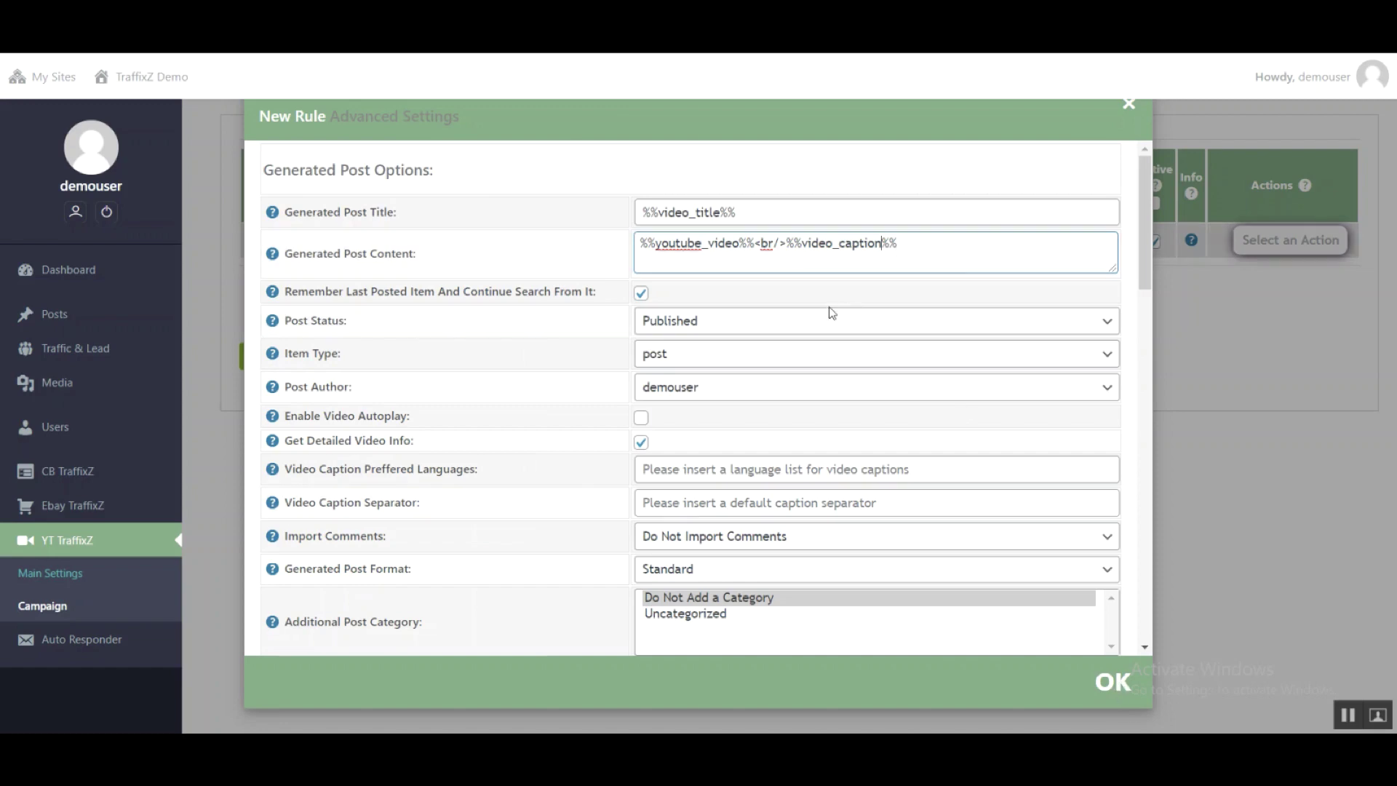
# Set the rule's Video Caption filter to Closed Caption.
pyautogui.scroll(-2, 524, 402)
pyautogui.scroll(-14, 524, 402)
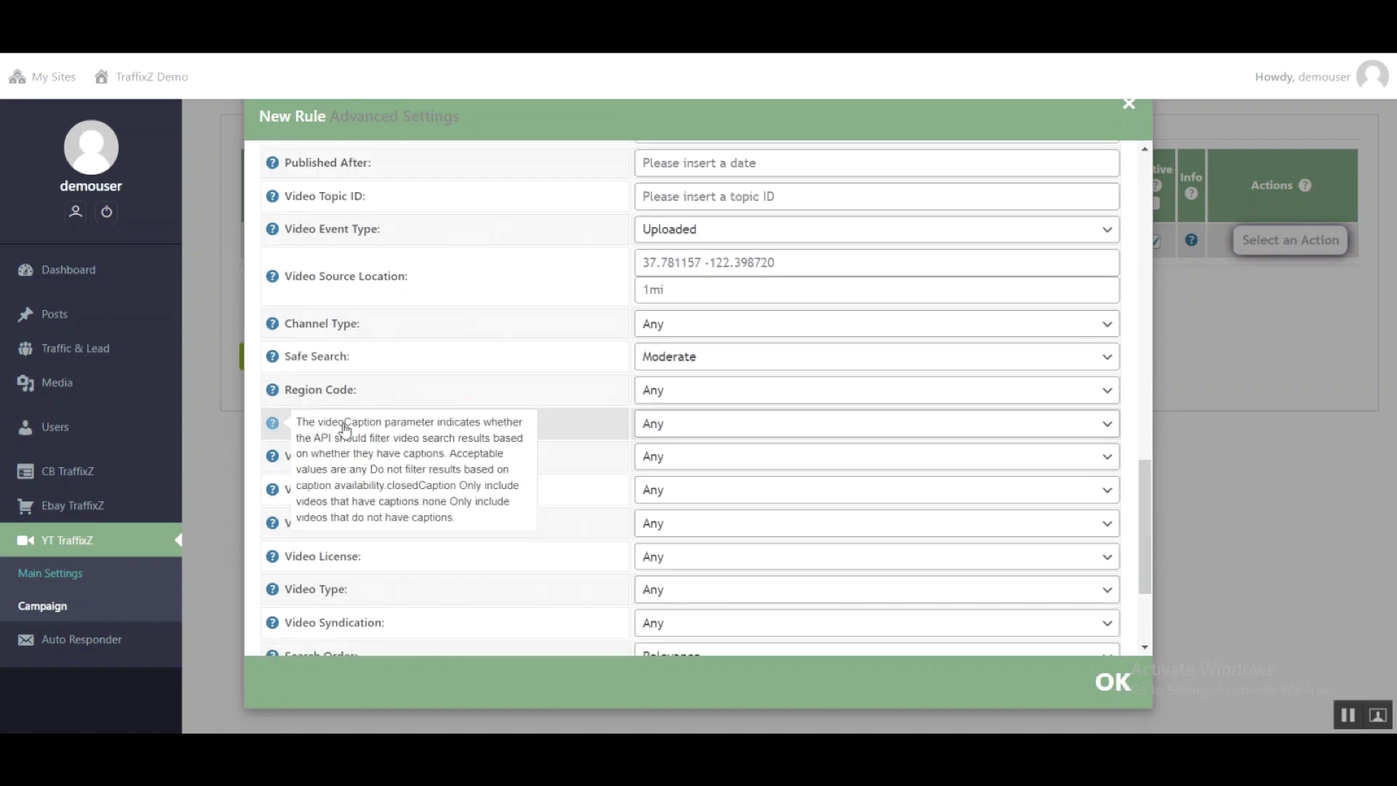
pyautogui.click(672, 429)
pyautogui.click(672, 459)
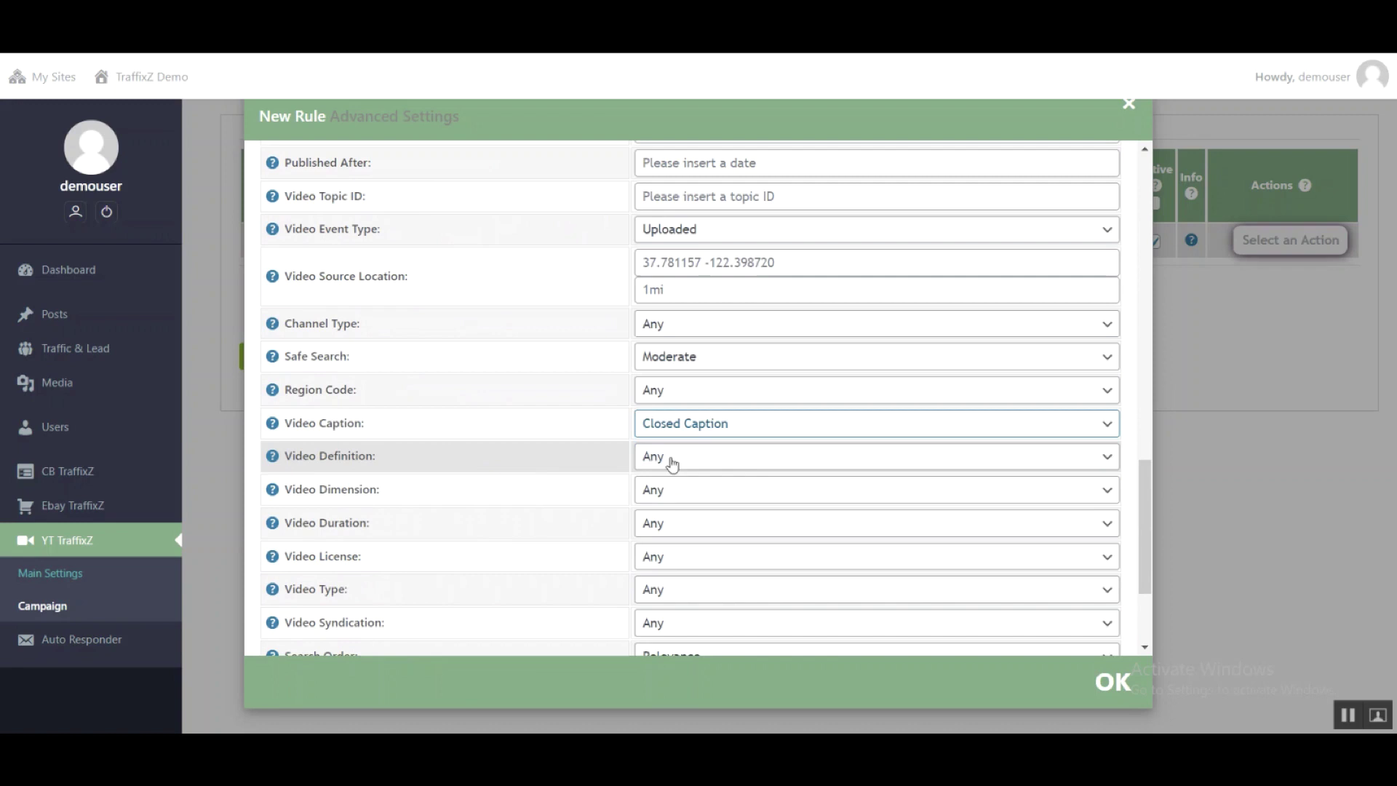
# Save the covid-19 YouTube rule and start an eBay rule keyword 'medical face mask'.
pyautogui.click(1112, 683)
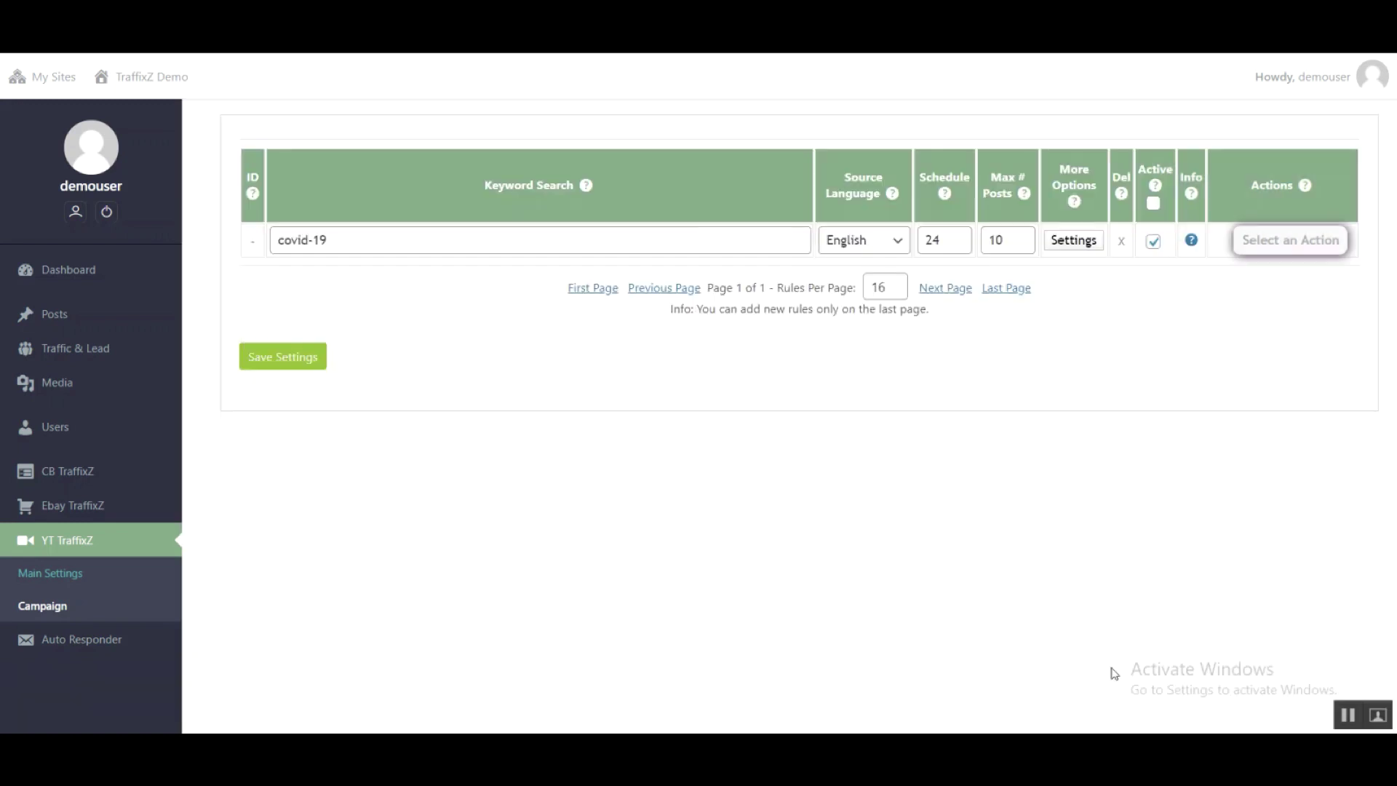
pyautogui.click(277, 363)
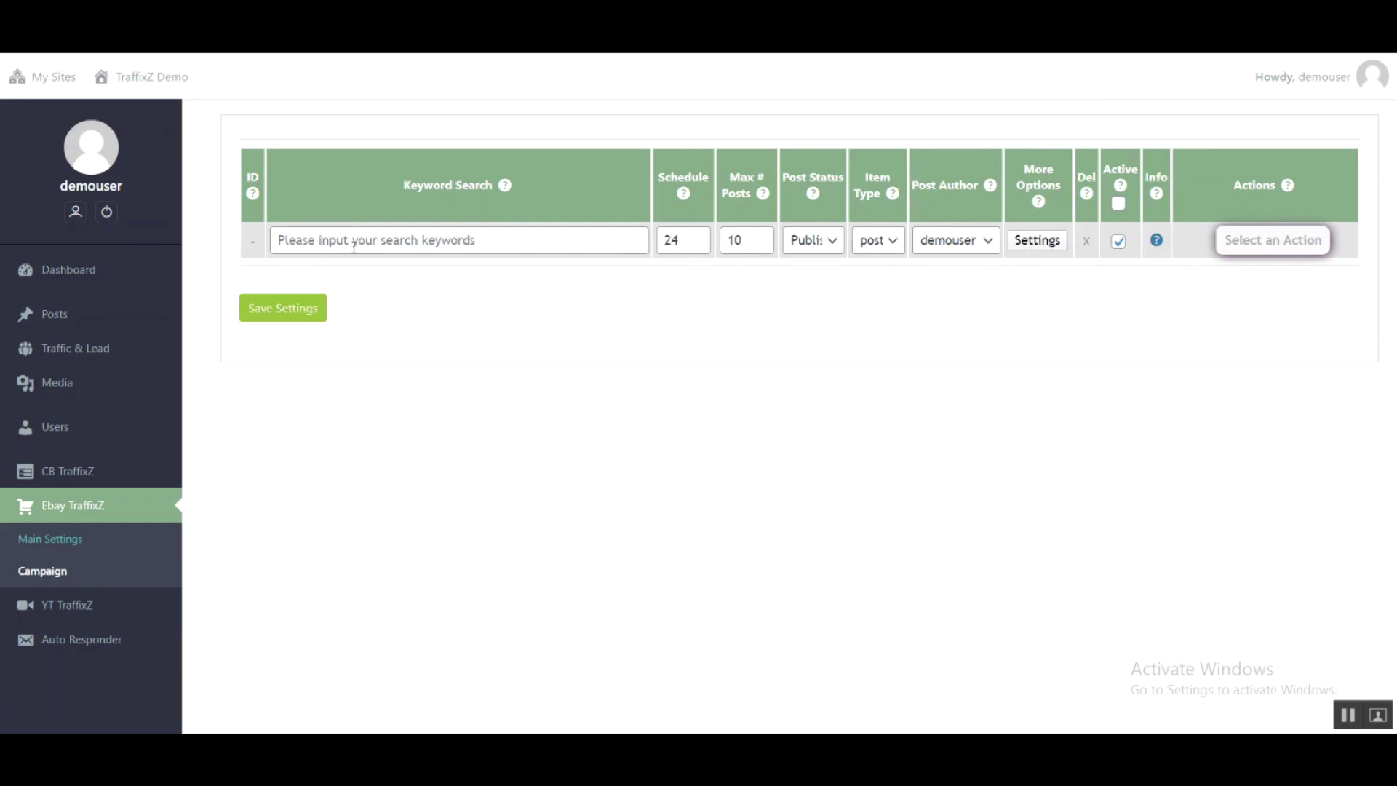
pyautogui.click(354, 249)
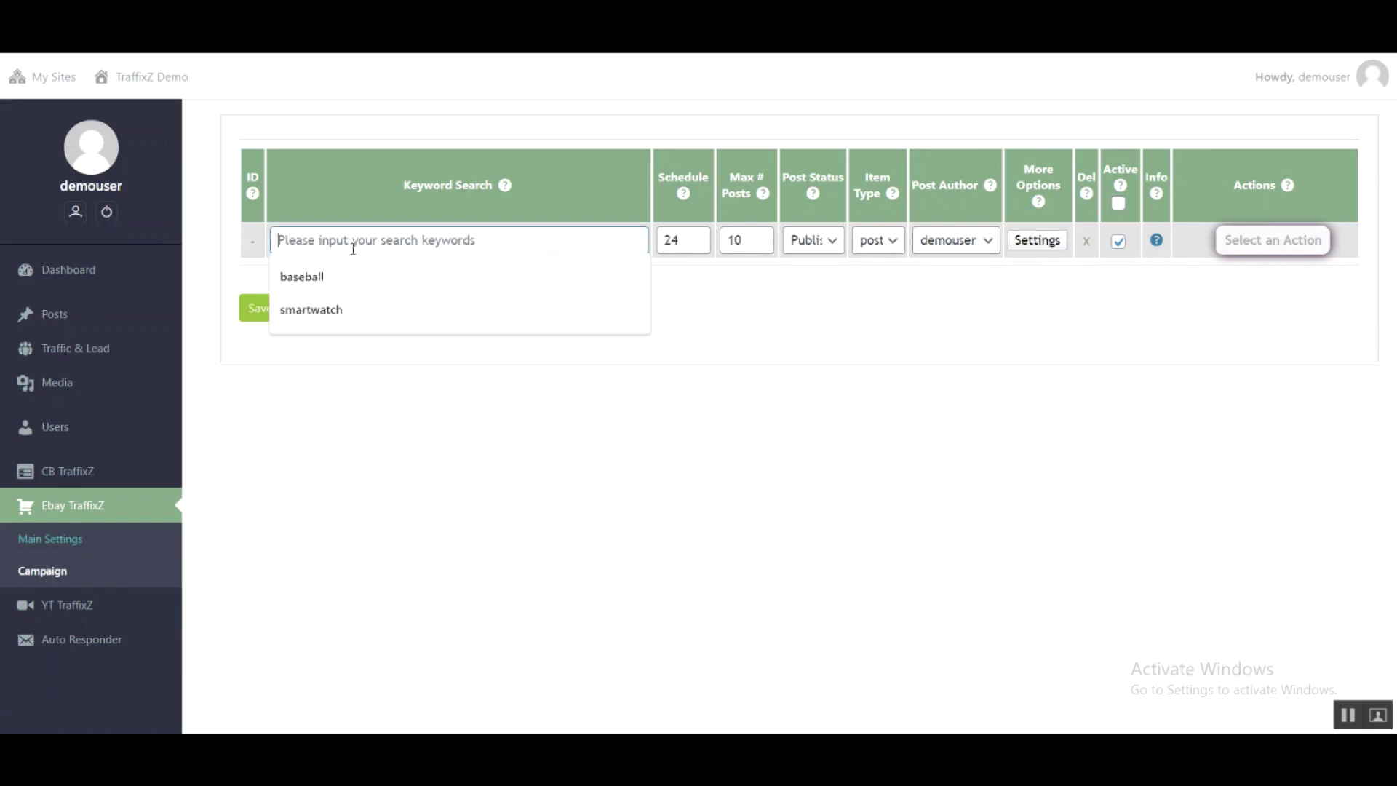
pyautogui.write('medica')
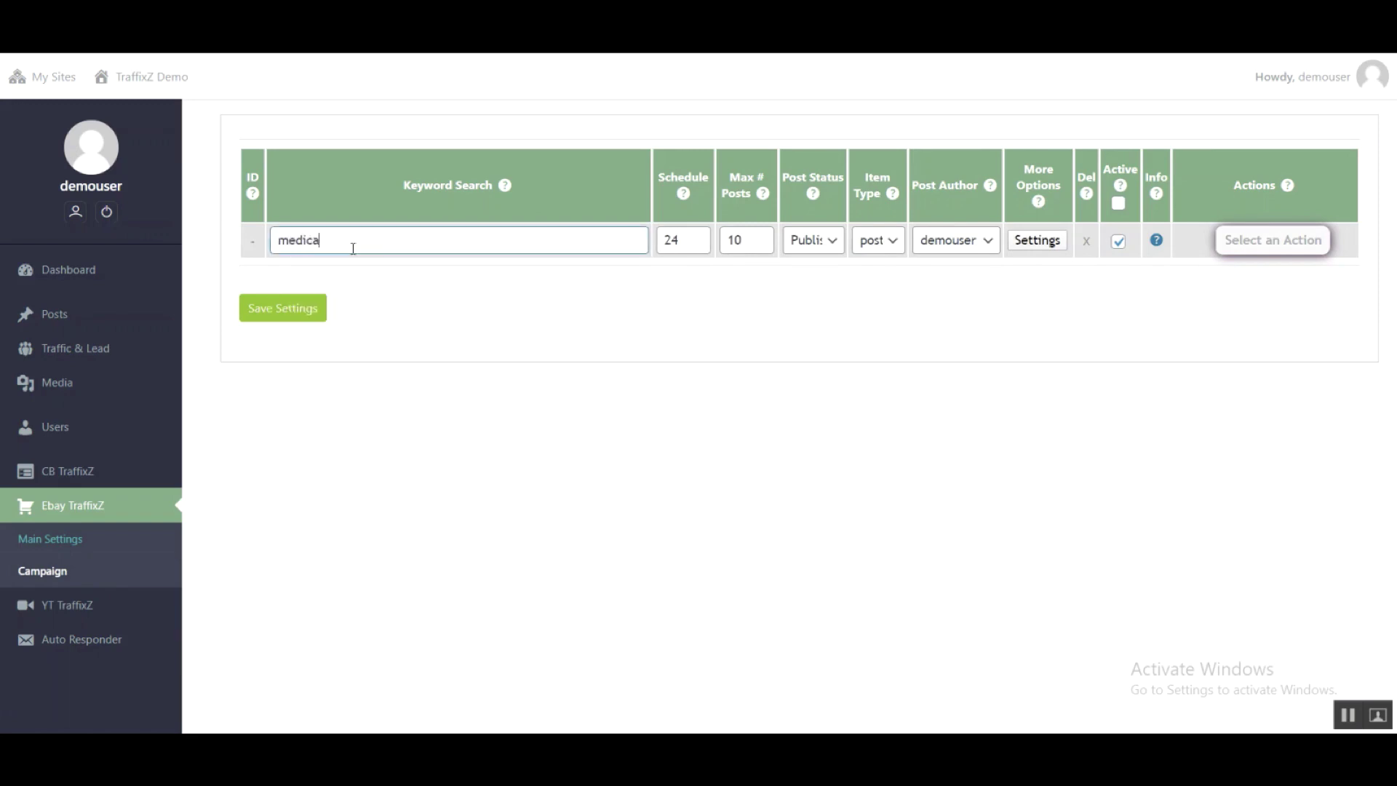
pyautogui.write('l face mask')
# Trim the eBay rule's generated post content down to just %%item_presentation%%.
pyautogui.click(1033, 243)
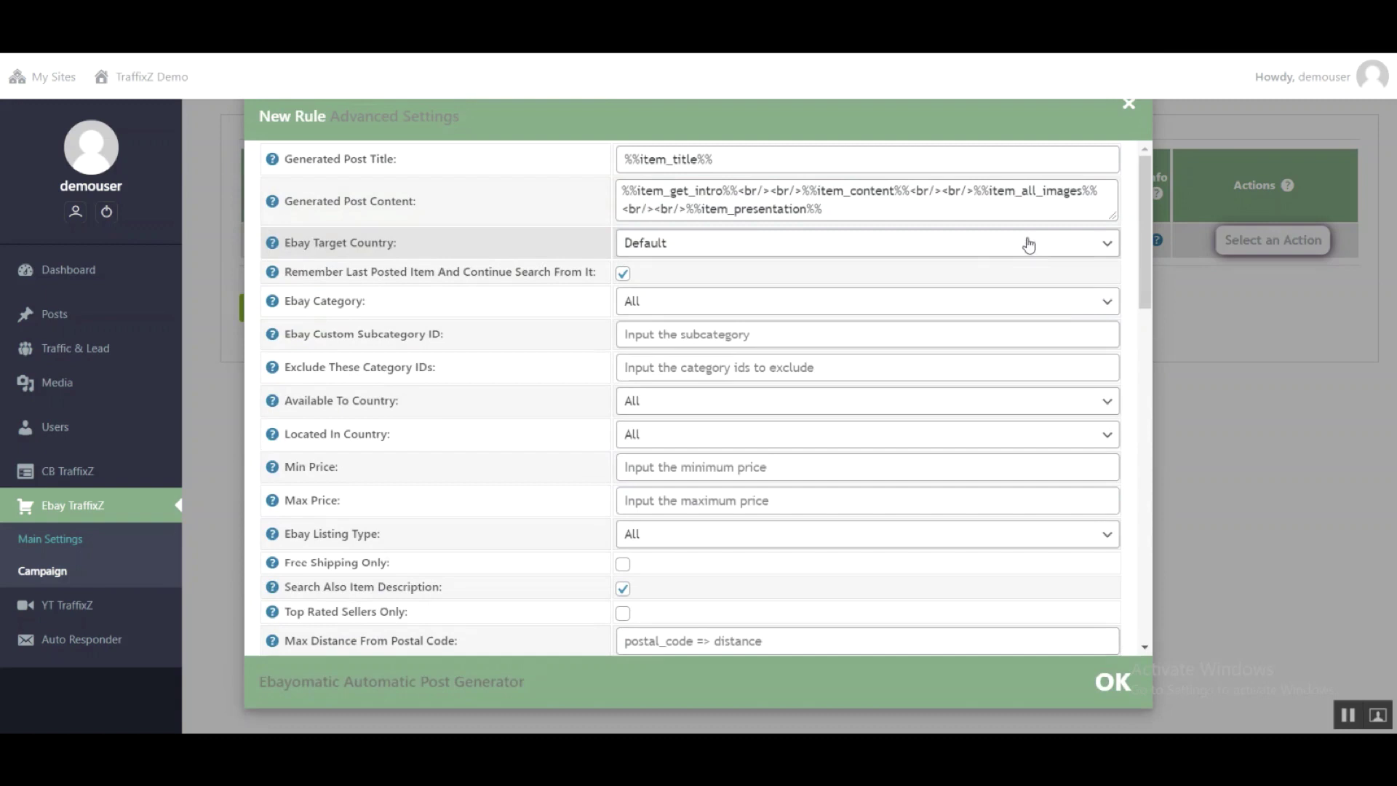
pyautogui.moveTo(687, 210); pyautogui.dragTo(564, 188)
pyautogui.press('BackSpace')
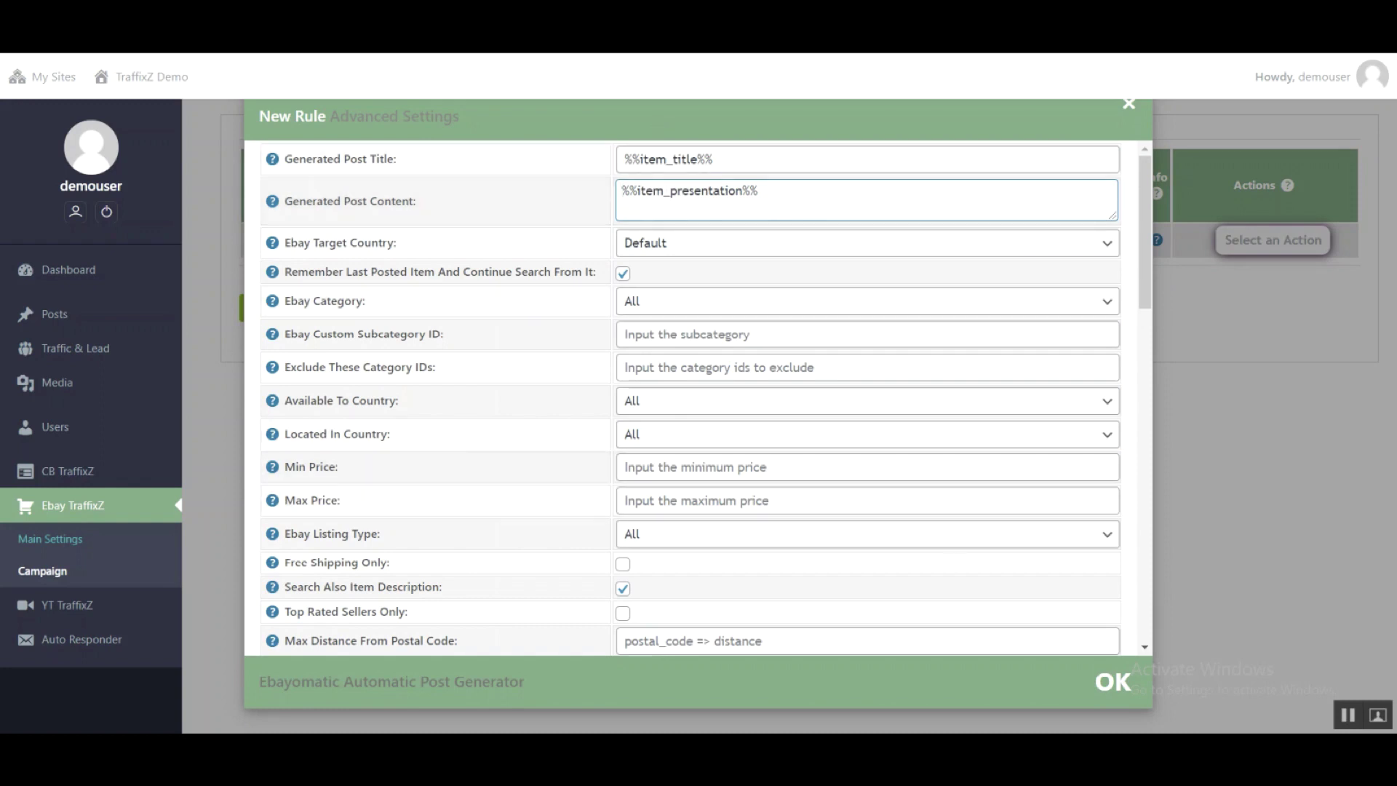
# Save the medical face mask eBay rule and copy its shortcode %%ebayomatic_0_0%%.
pyautogui.click(1113, 682)
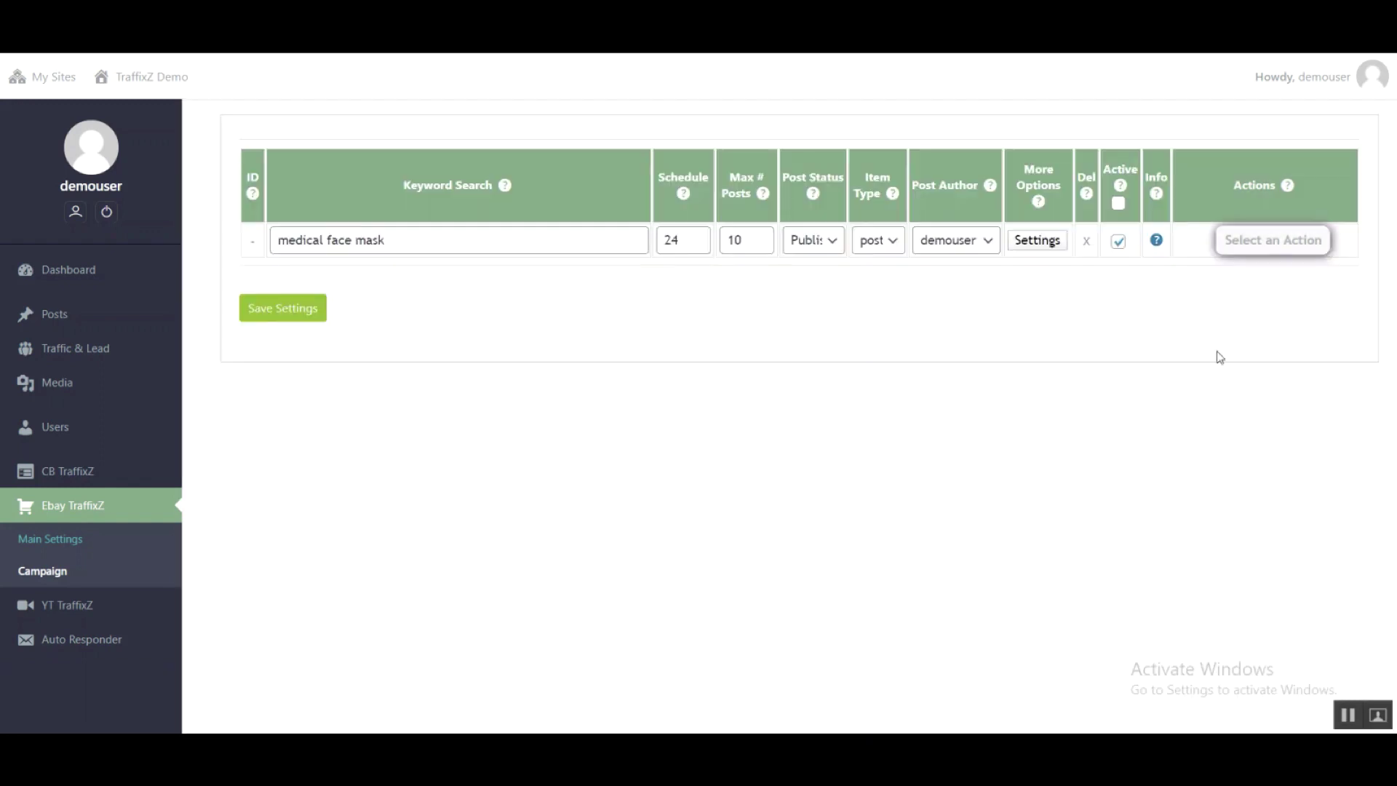
pyautogui.click(1119, 242)
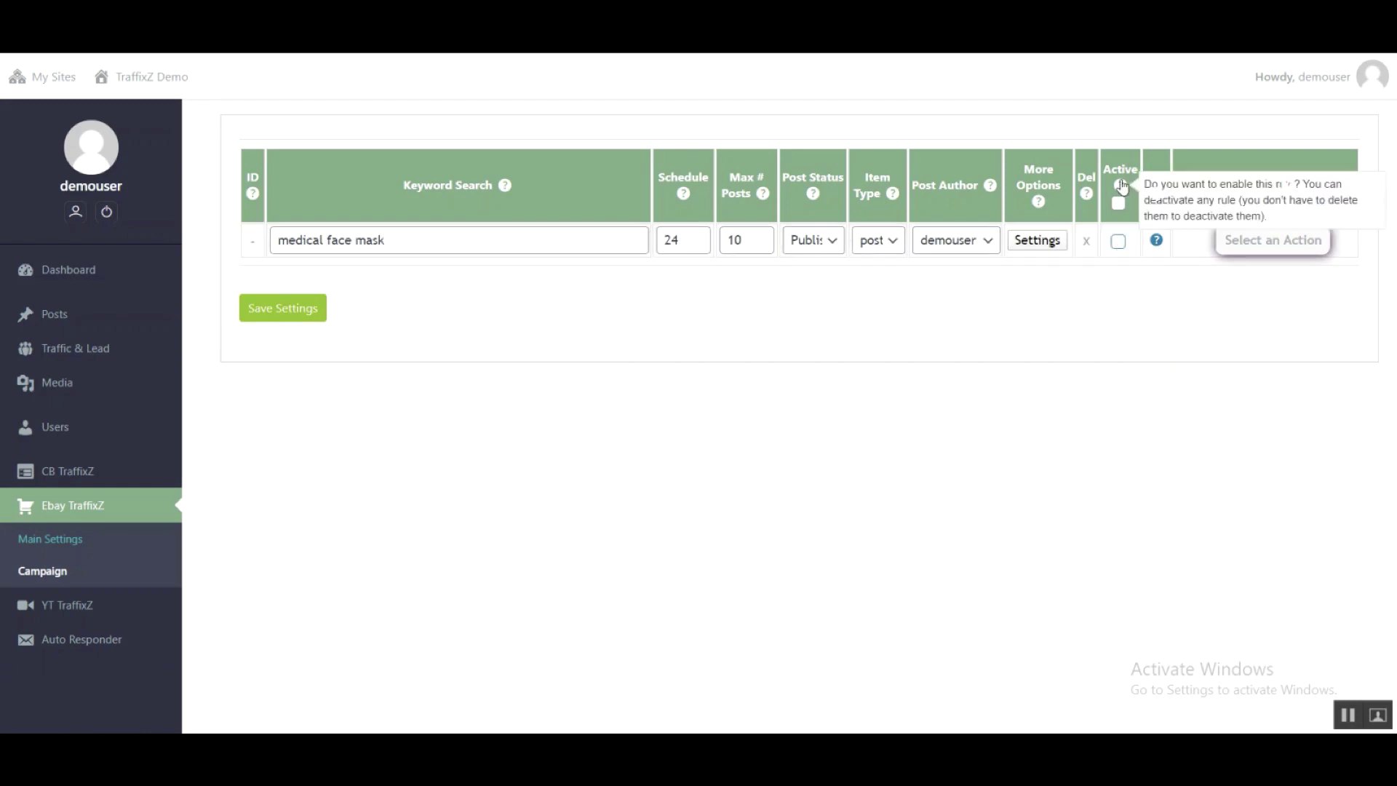
pyautogui.click(1119, 242)
pyautogui.click(272, 309)
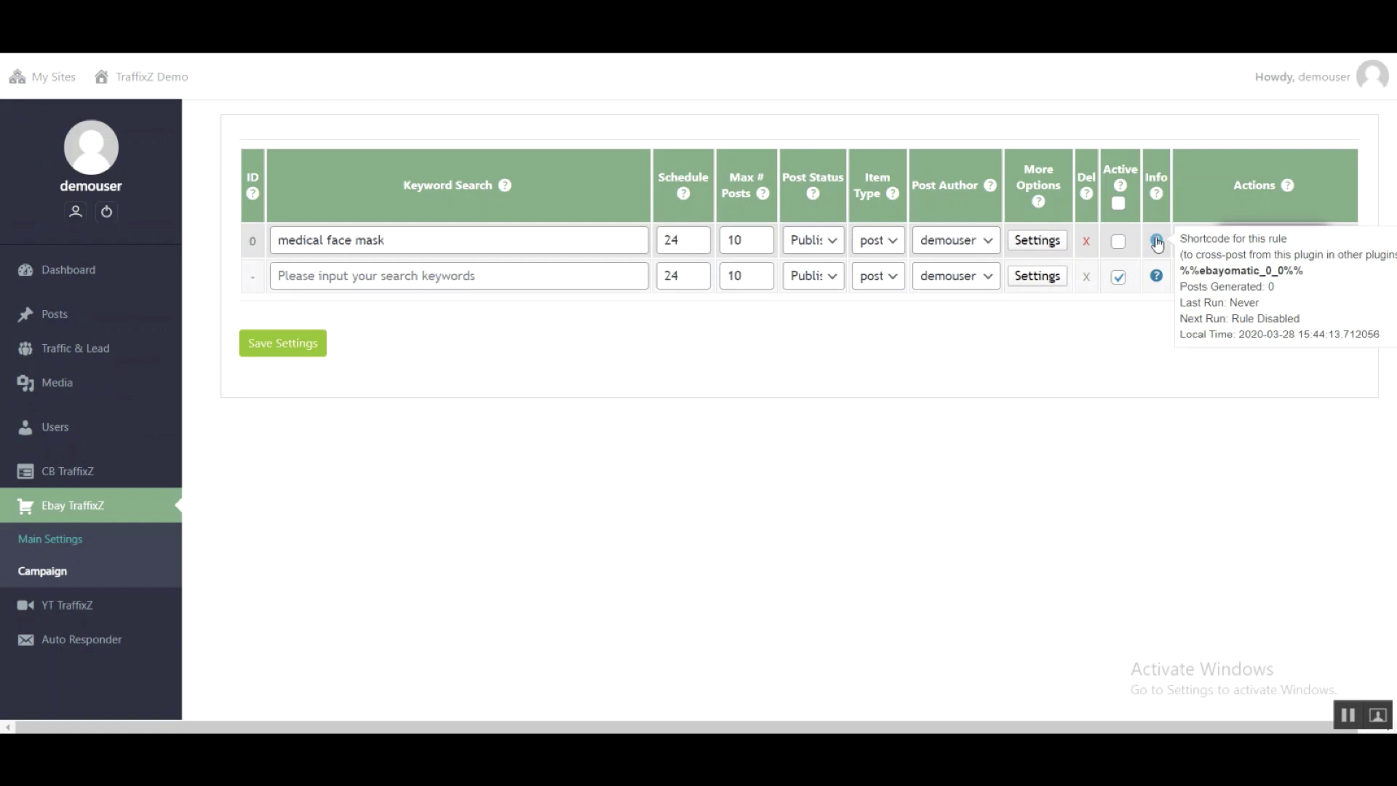
pyautogui.moveTo(1166, 244)
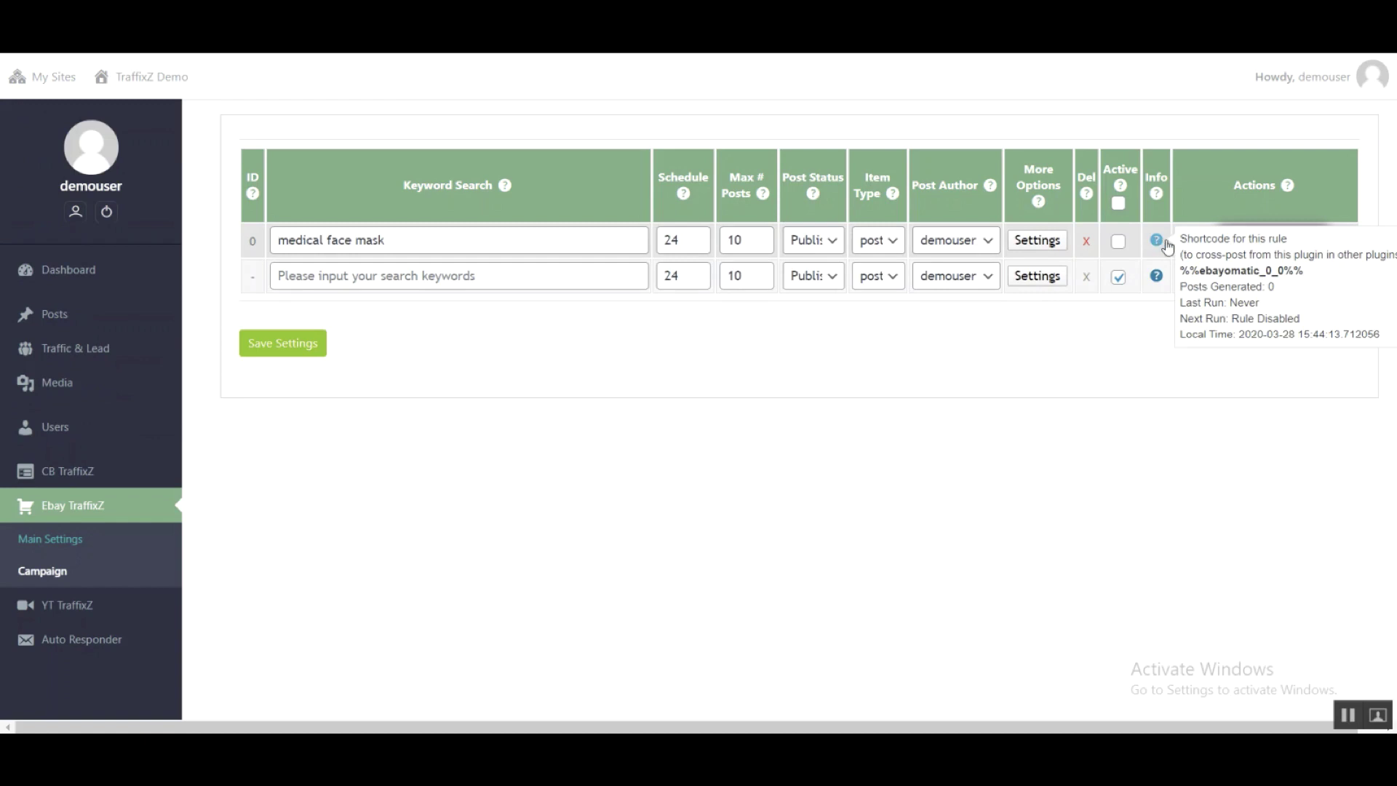
pyautogui.tripleClick(1222, 273)
pyautogui.hotkey('ctrl', 'c')
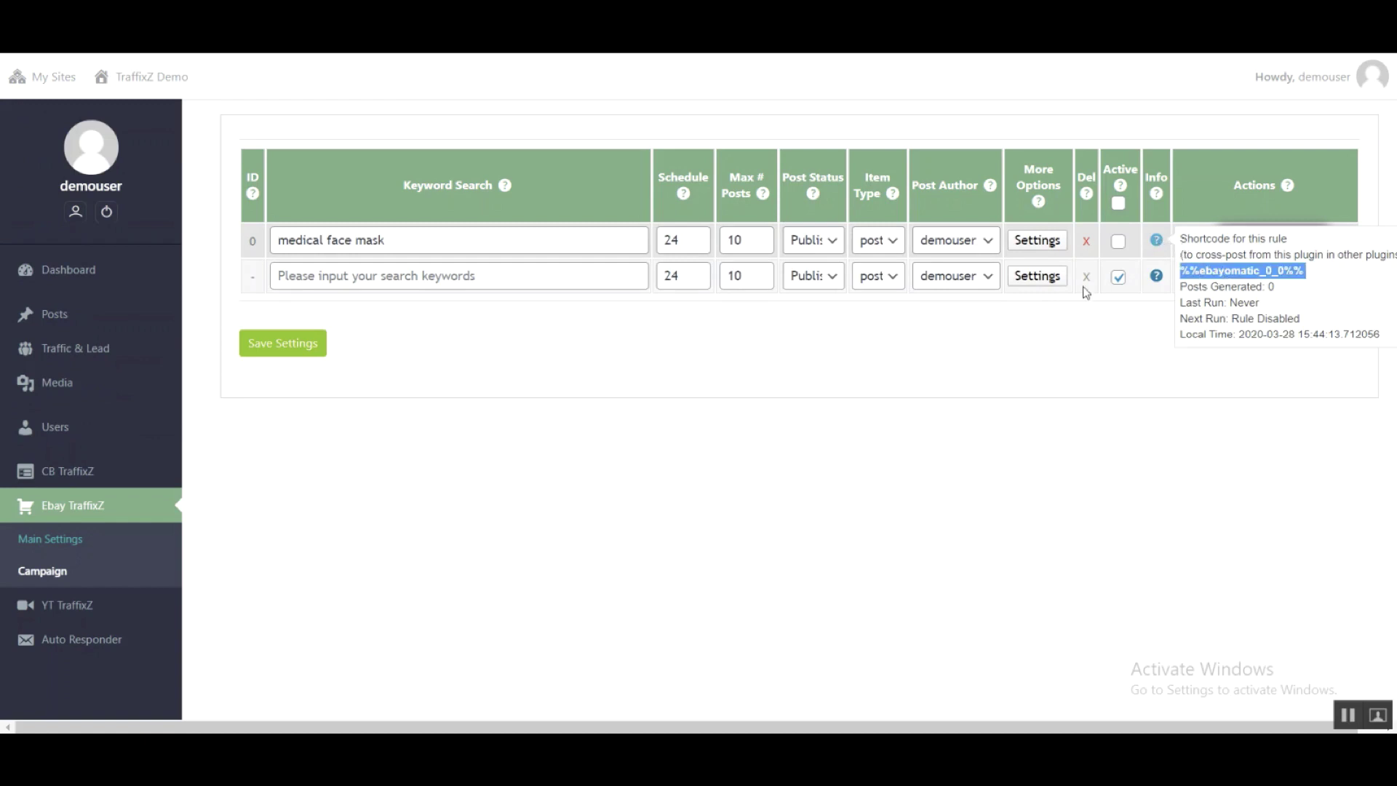
# Append 'advertisement' and the %%ebayomatic_0_0%% shortcode to the covid-19 rule's post content.
pyautogui.click(66, 471)
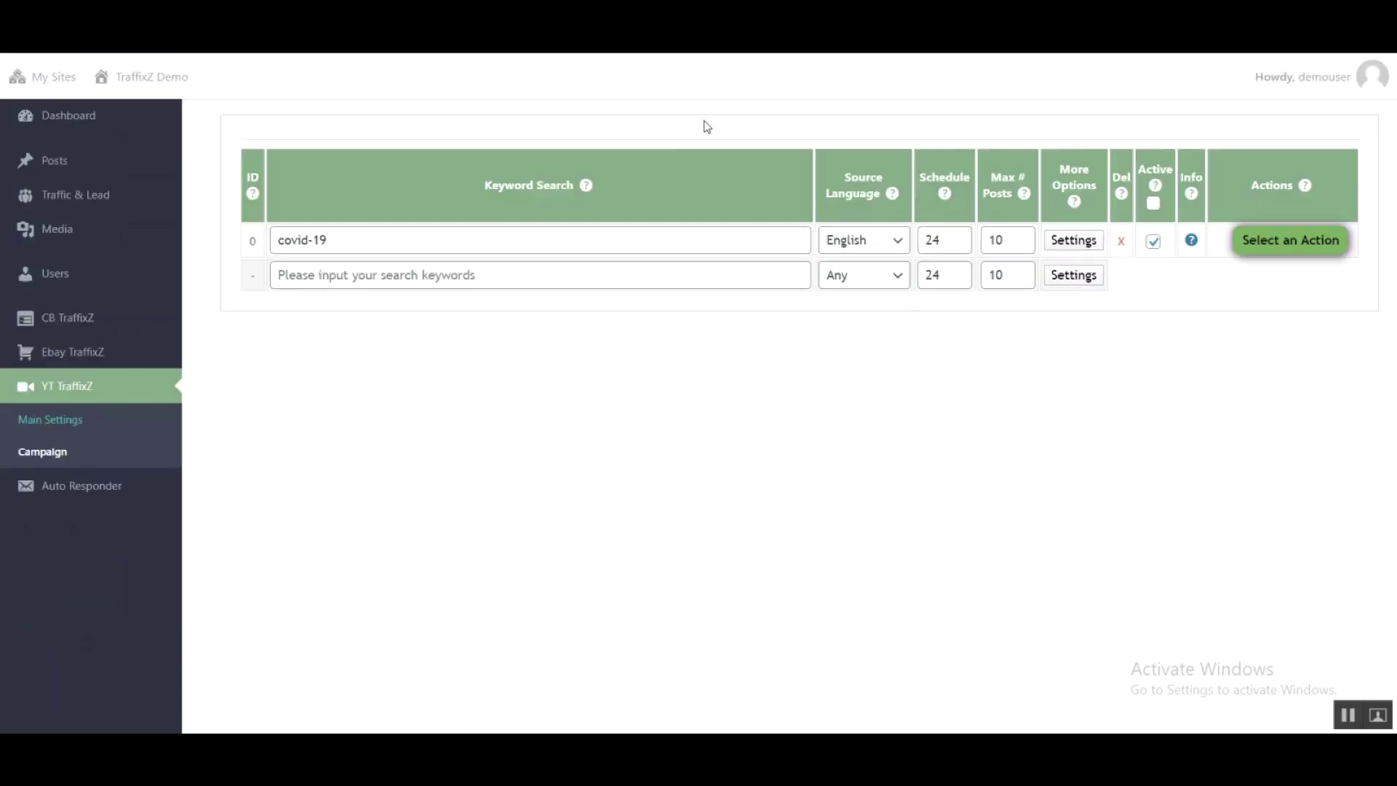
pyautogui.click(1075, 241)
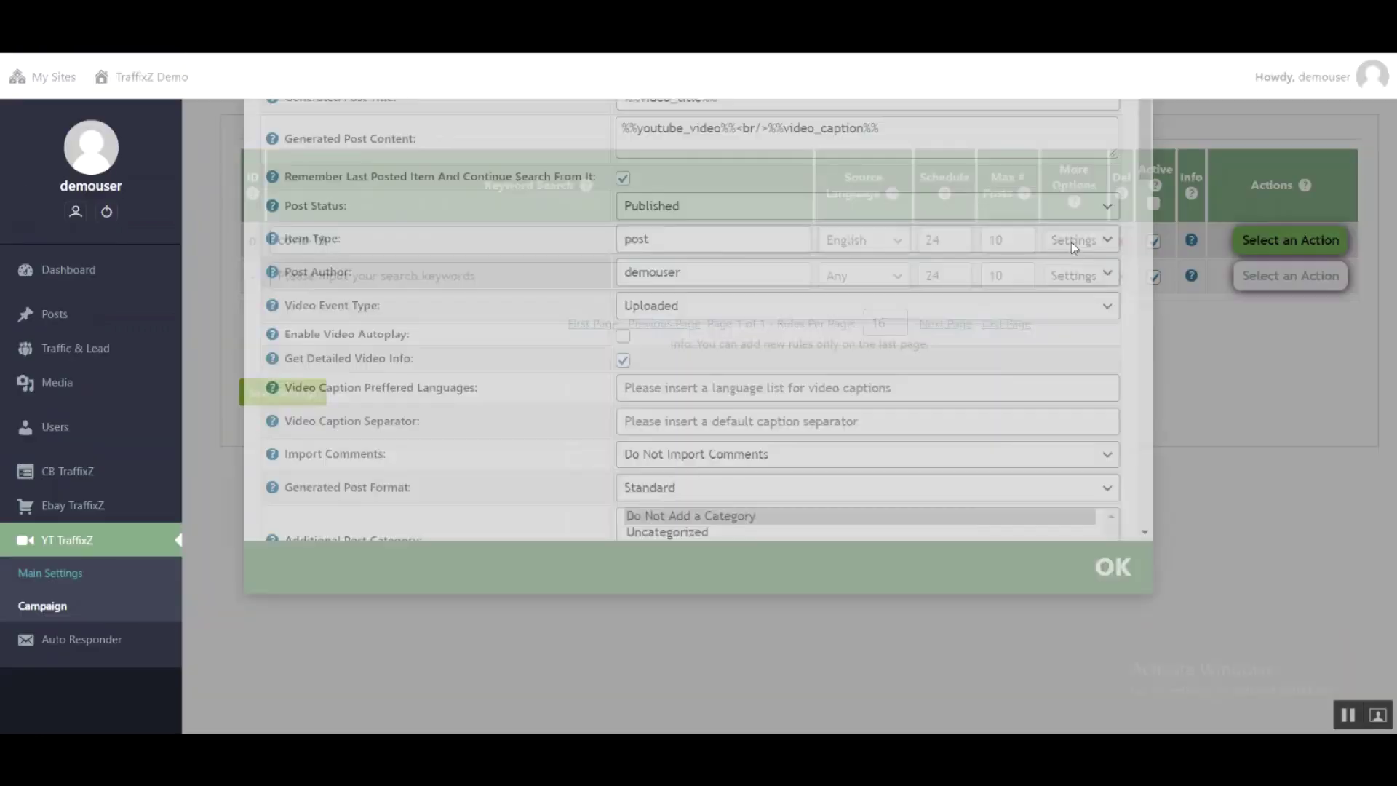
pyautogui.click(682, 261)
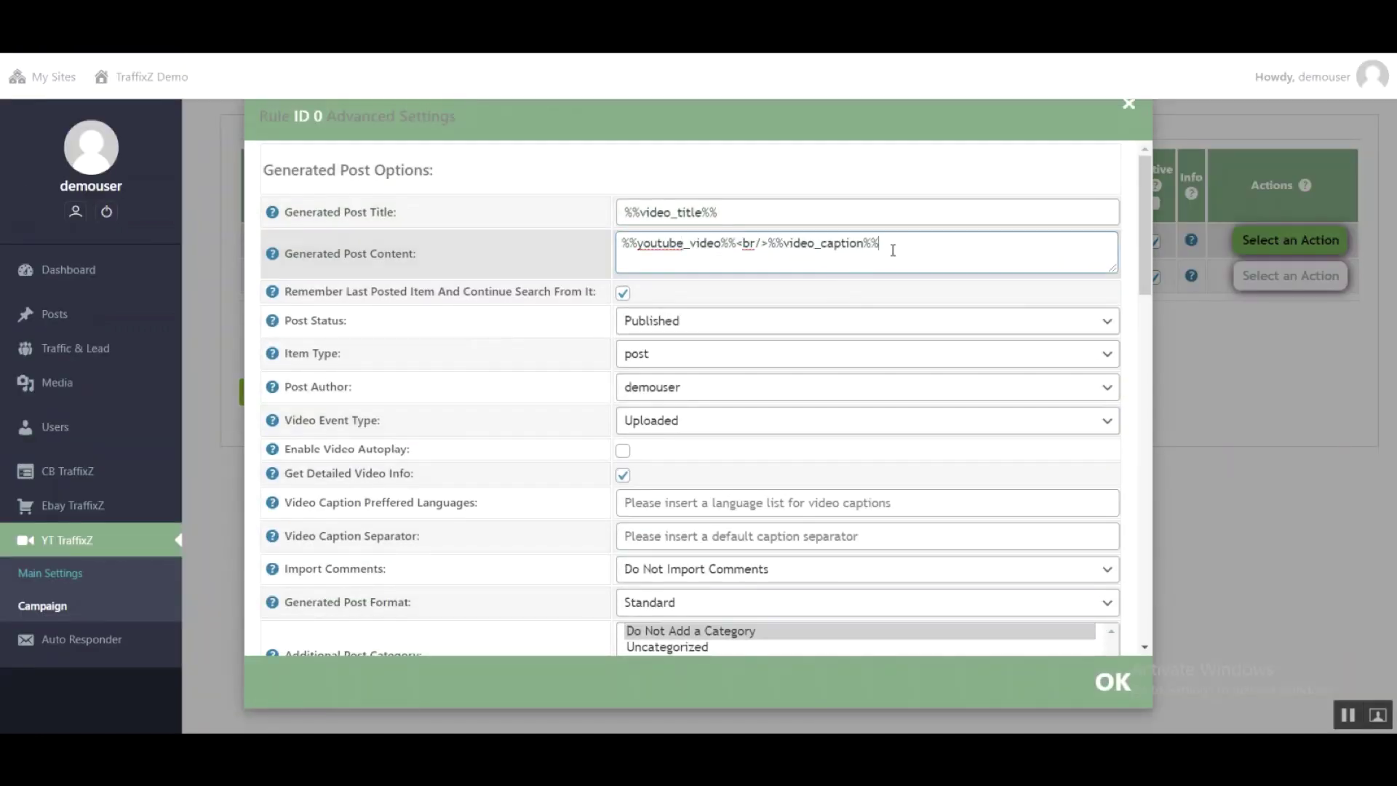
pyautogui.write('advertisement')
pyautogui.press('Return')
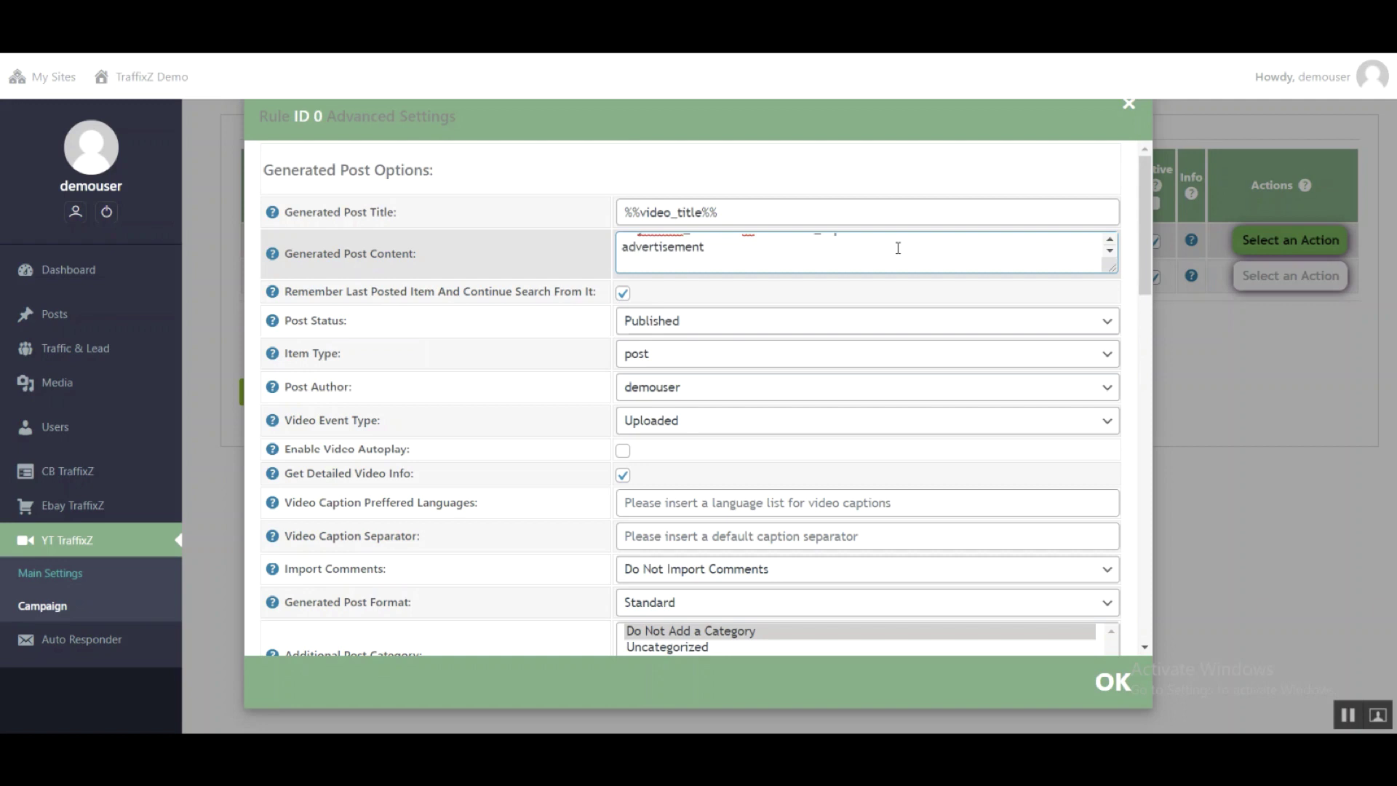
pyautogui.hotkey('ctrl', 'v')
pyautogui.press('BackSpace')
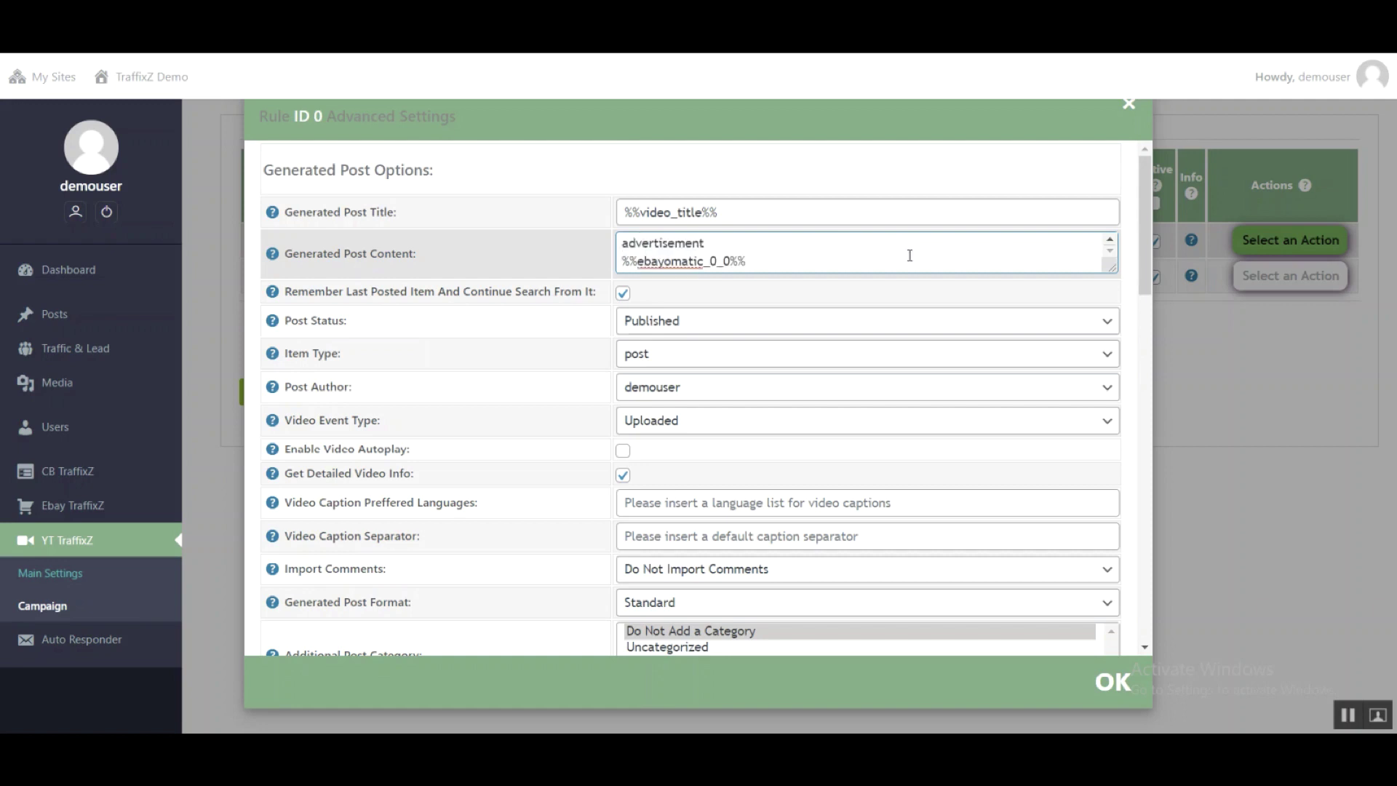
pyautogui.click(1124, 673)
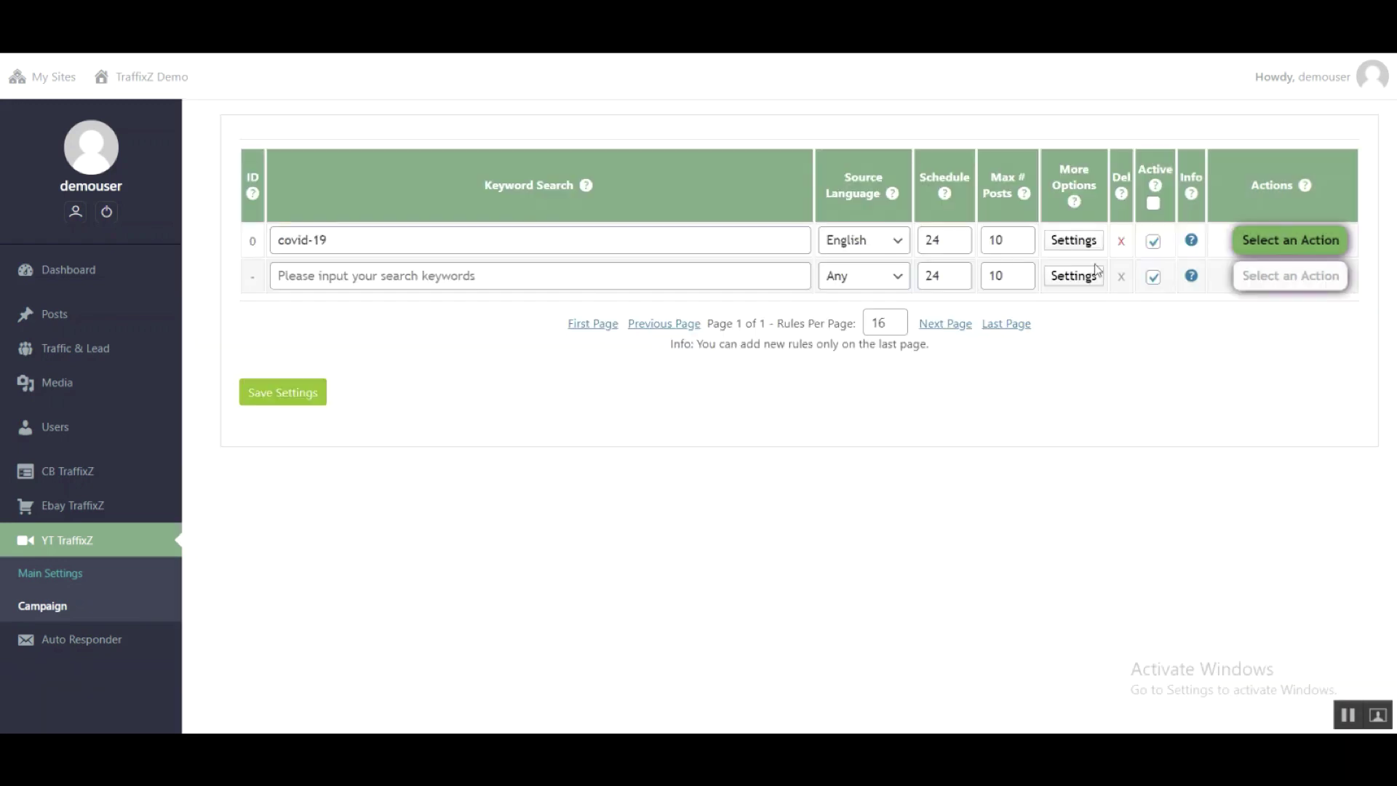
pyautogui.click(44, 580)
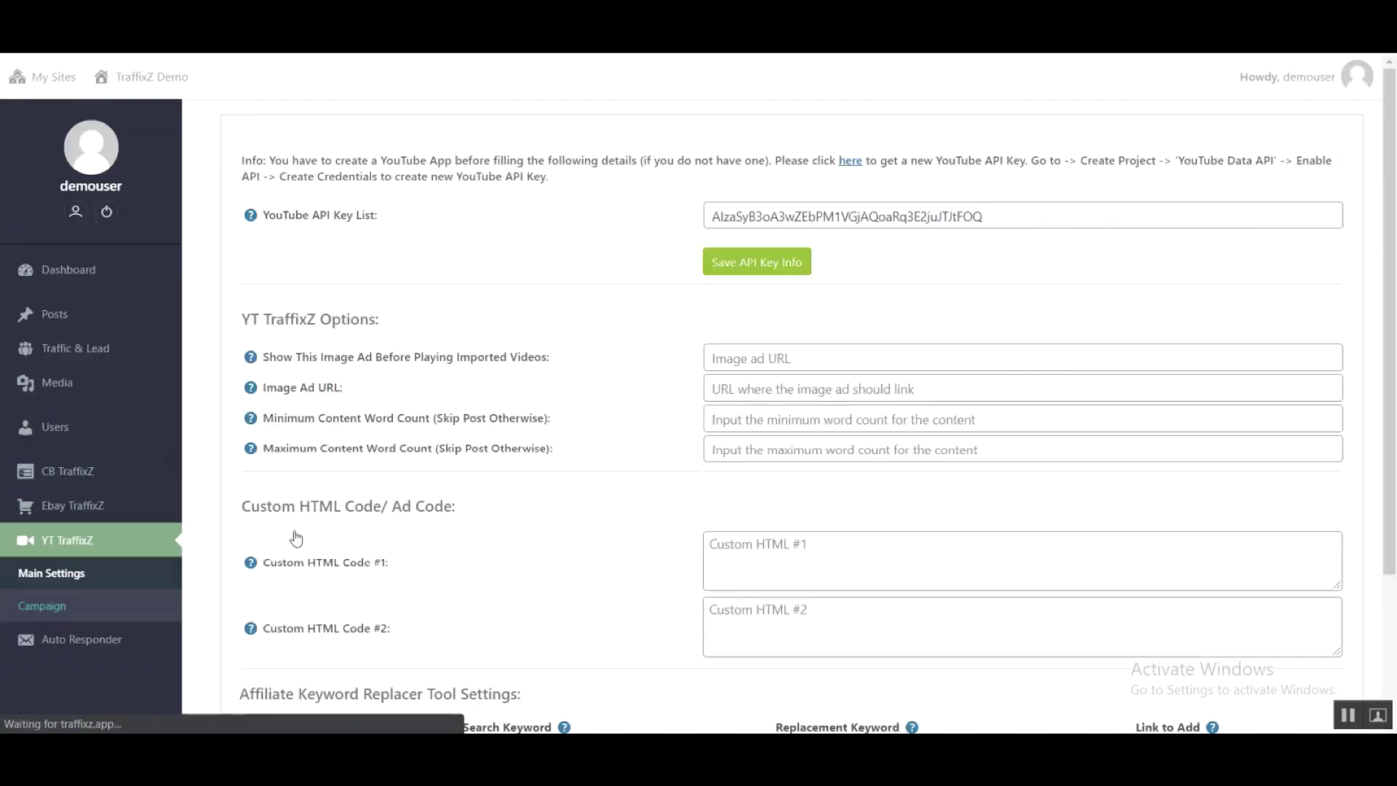
pyautogui.scroll(-3, 328, 524)
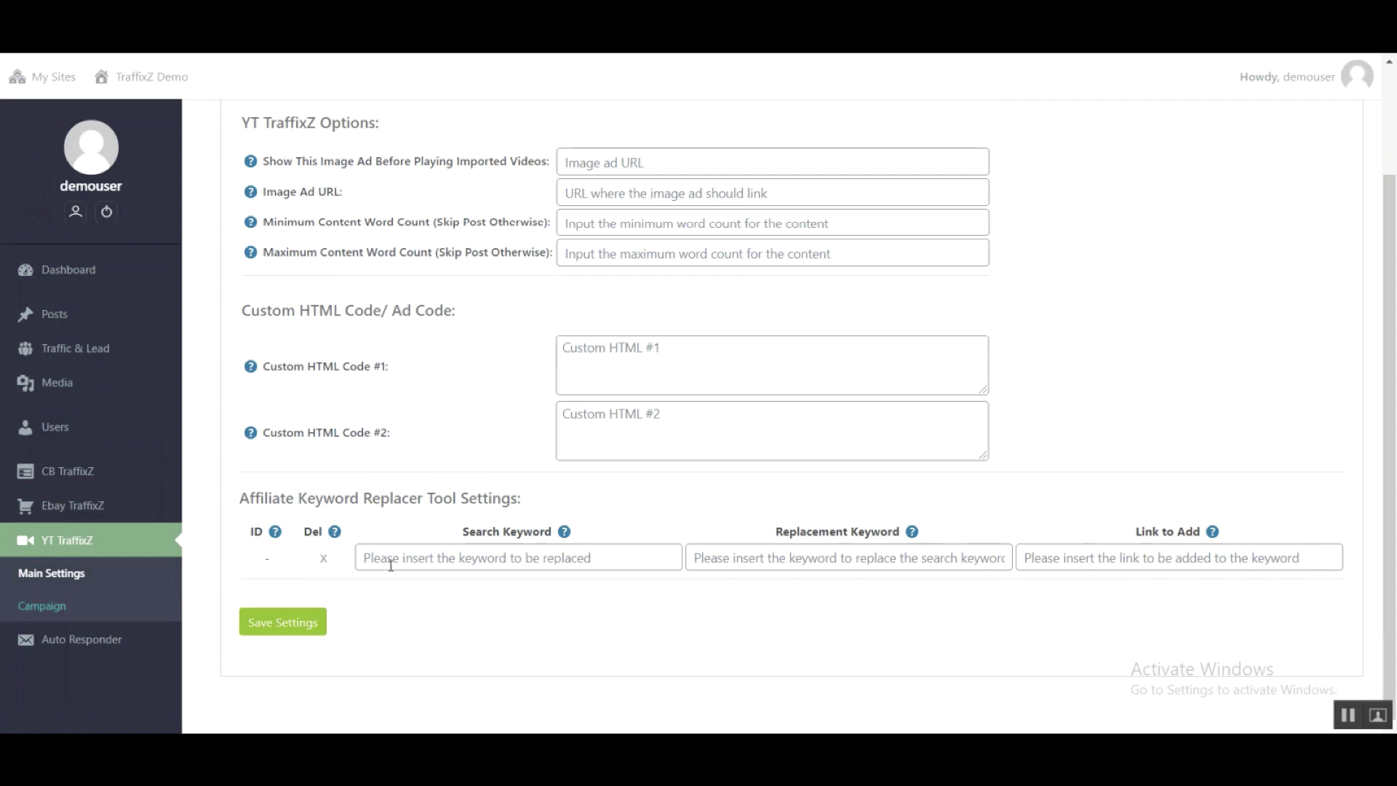
pyautogui.click(395, 560)
pyautogui.write('ccoronavirus')
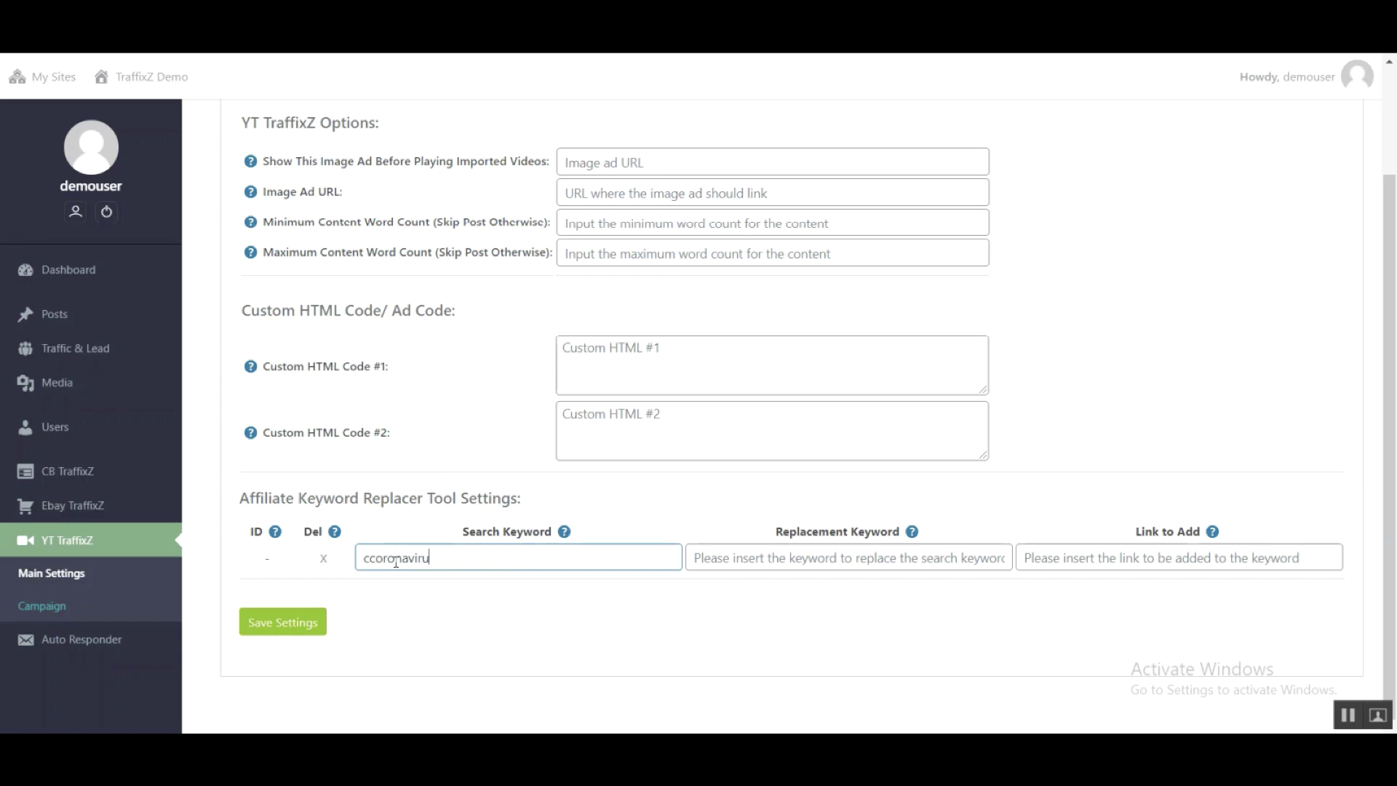
pyautogui.click(1083, 562)
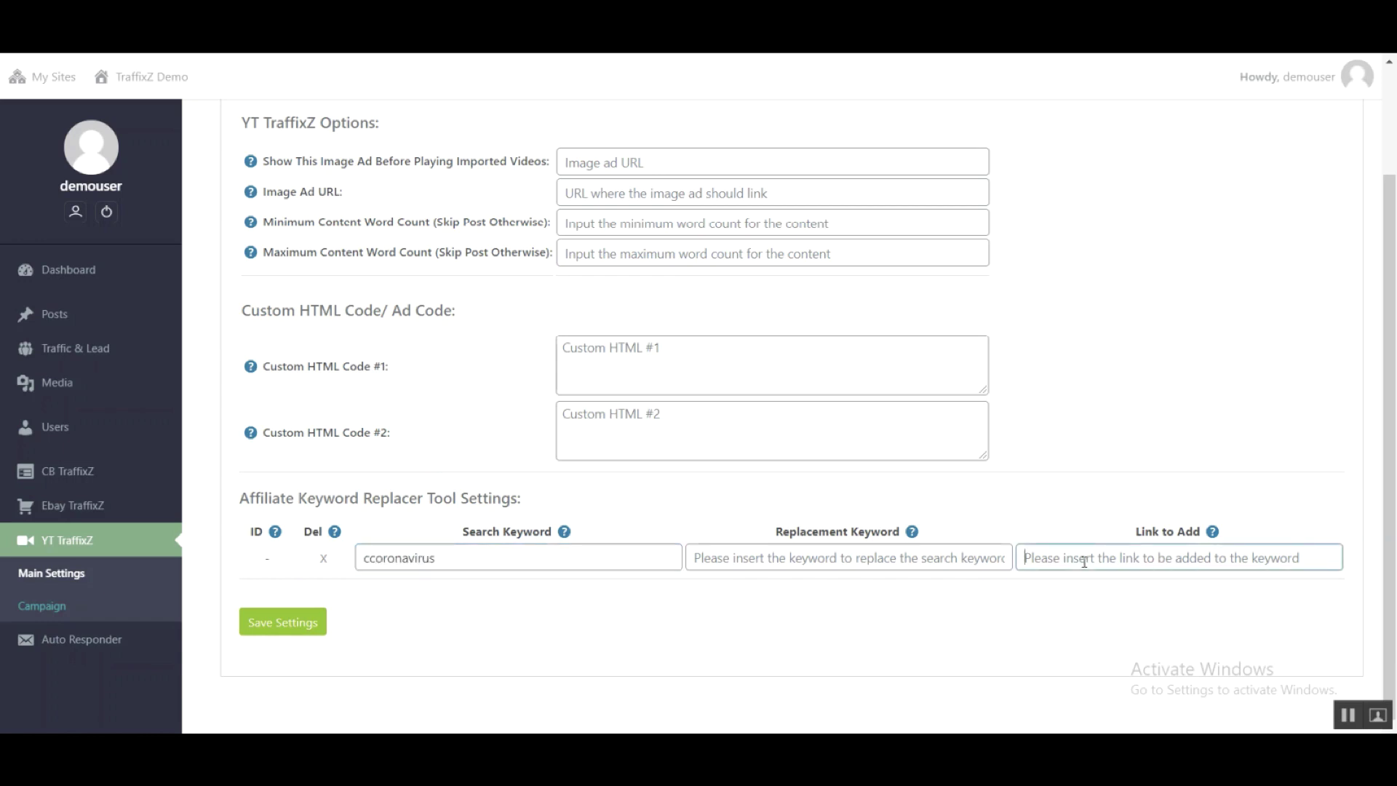
pyautogui.write('htt')
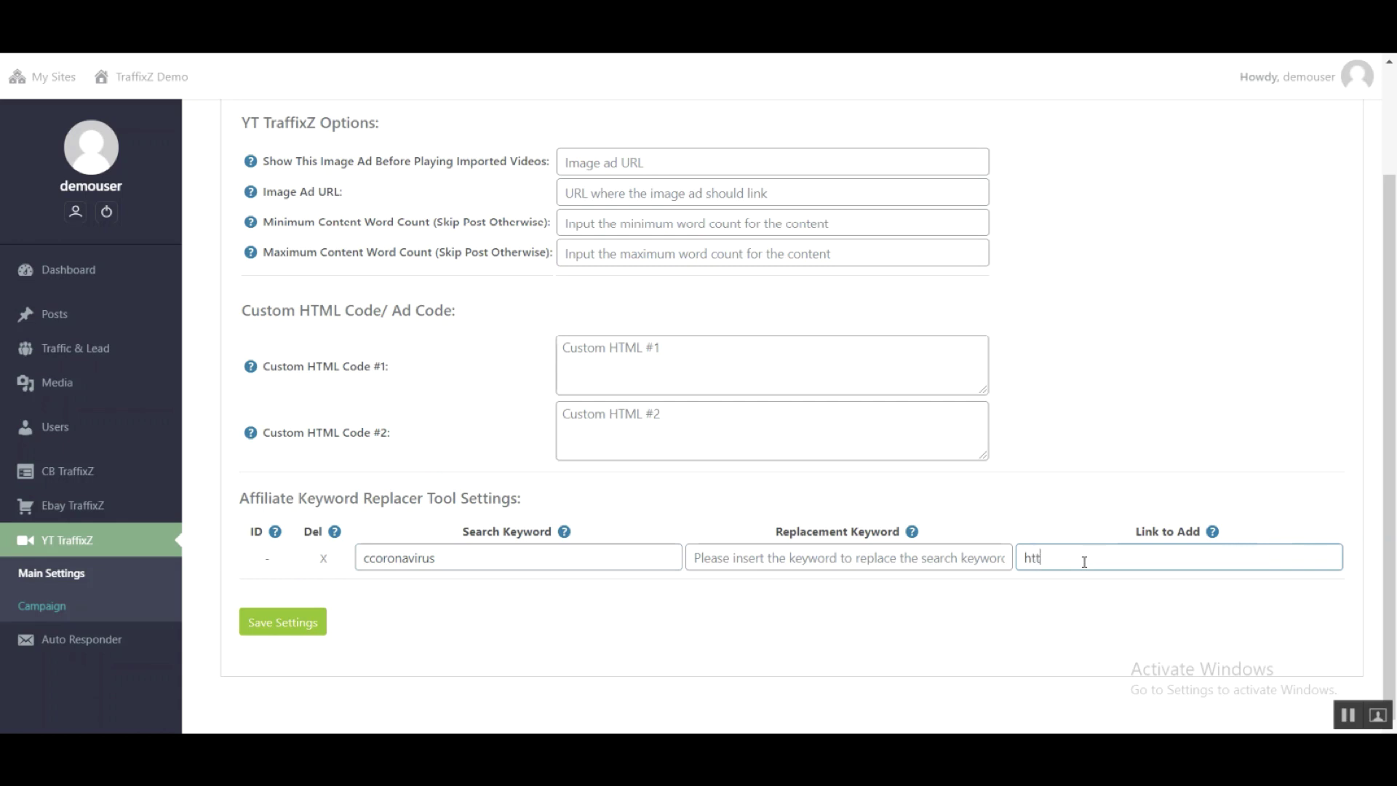
pyautogui.write('ps://google.com/')
pyautogui.click(369, 558)
pyautogui.press('BackSpace')
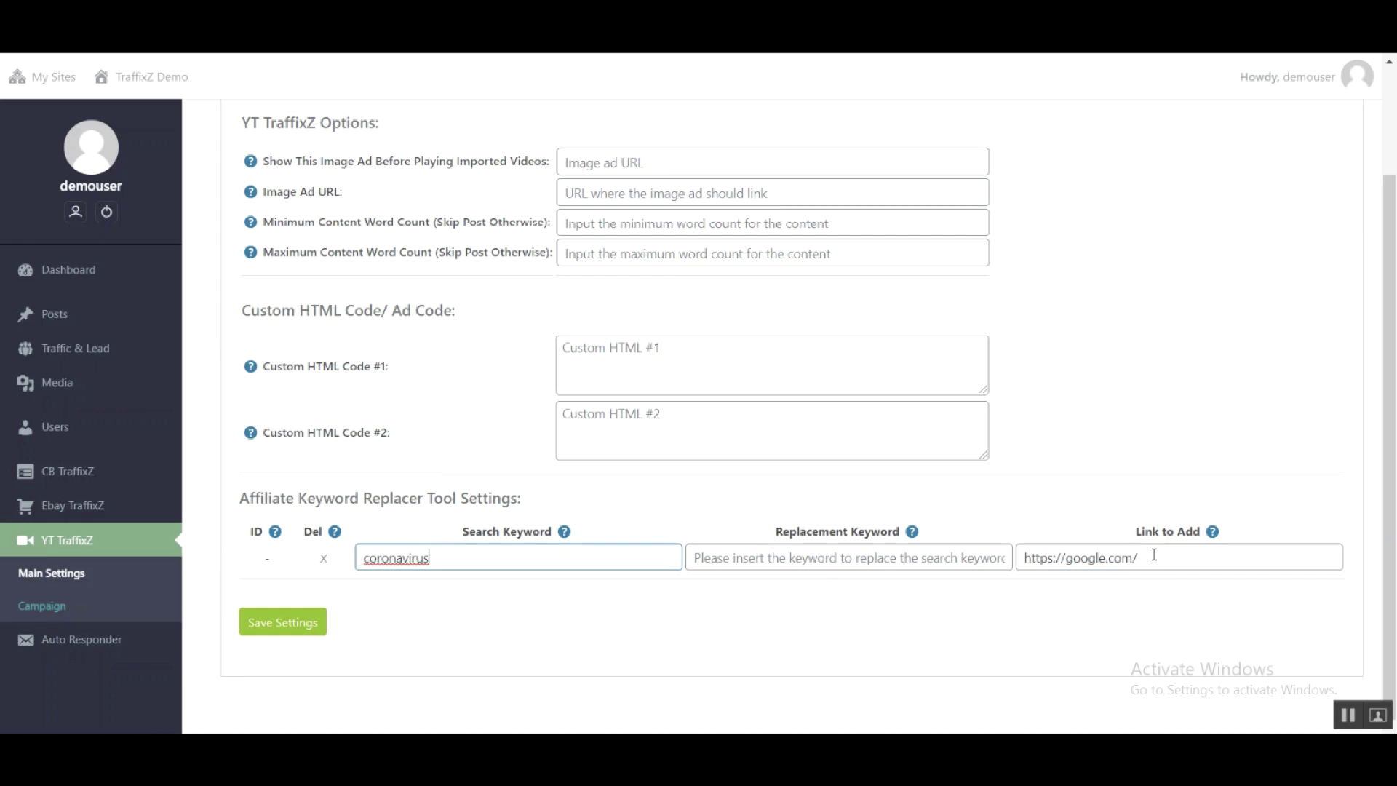
pyautogui.moveTo(1139, 558); pyautogui.dragTo(1010, 555)
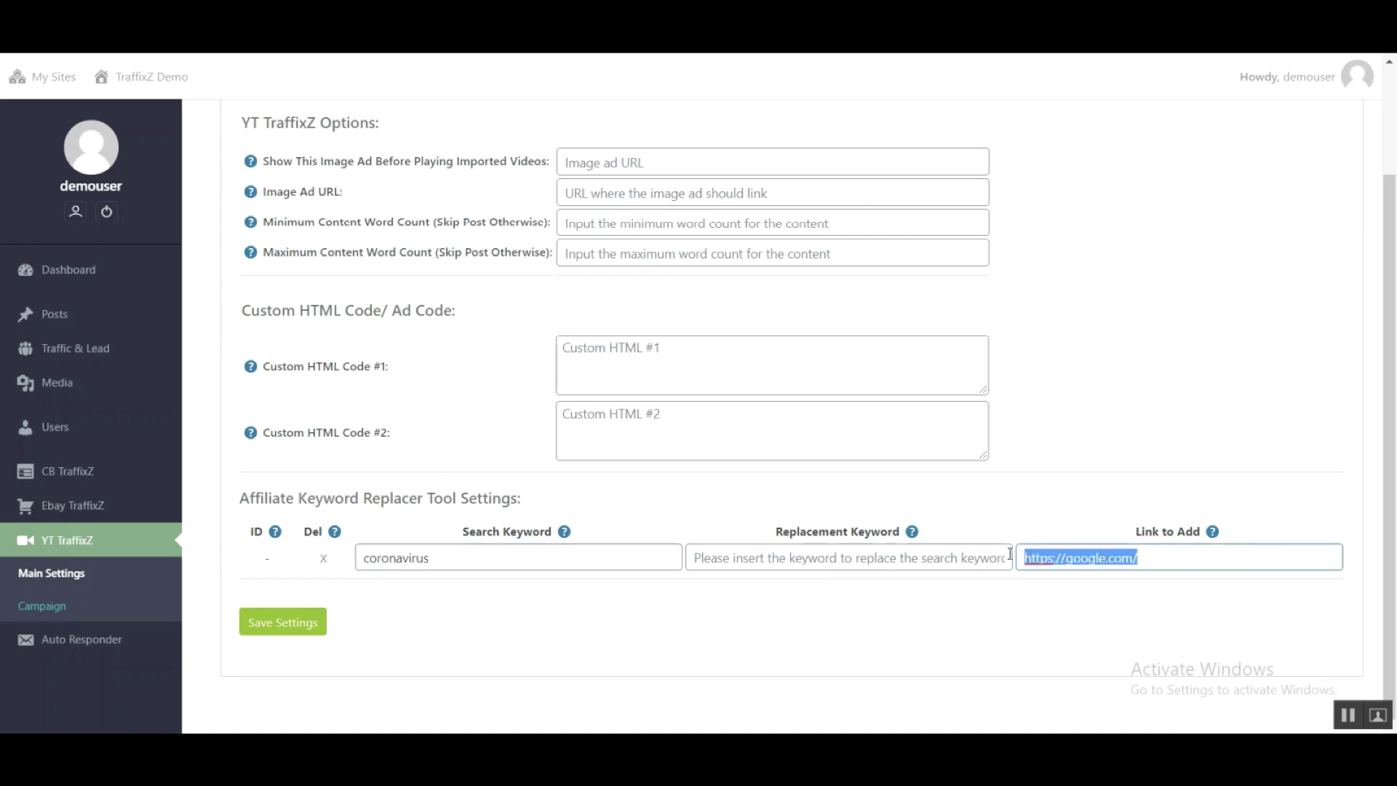
pyautogui.click(281, 623)
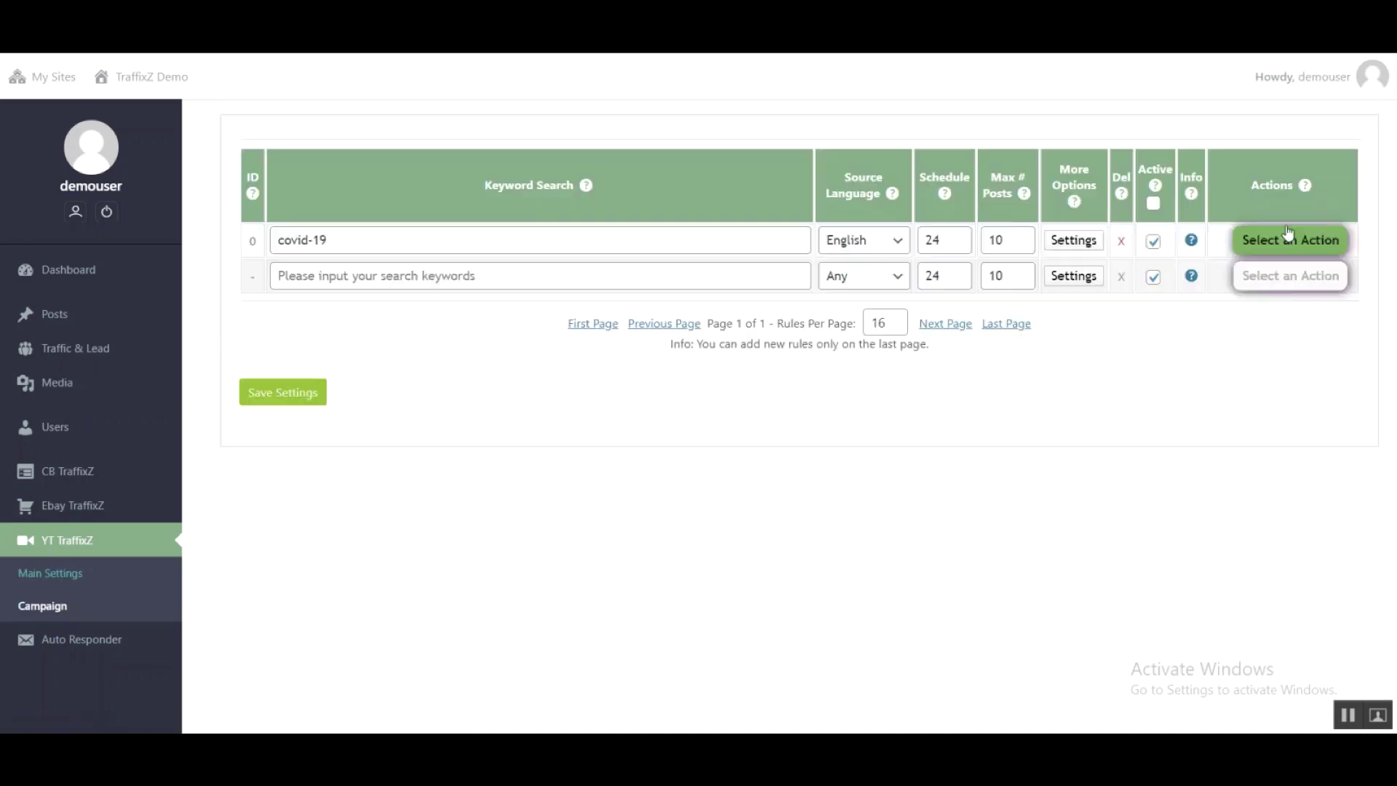
# Run the covid-19 rule now with Run This Rule Now and confirm.
pyautogui.click(1289, 239)
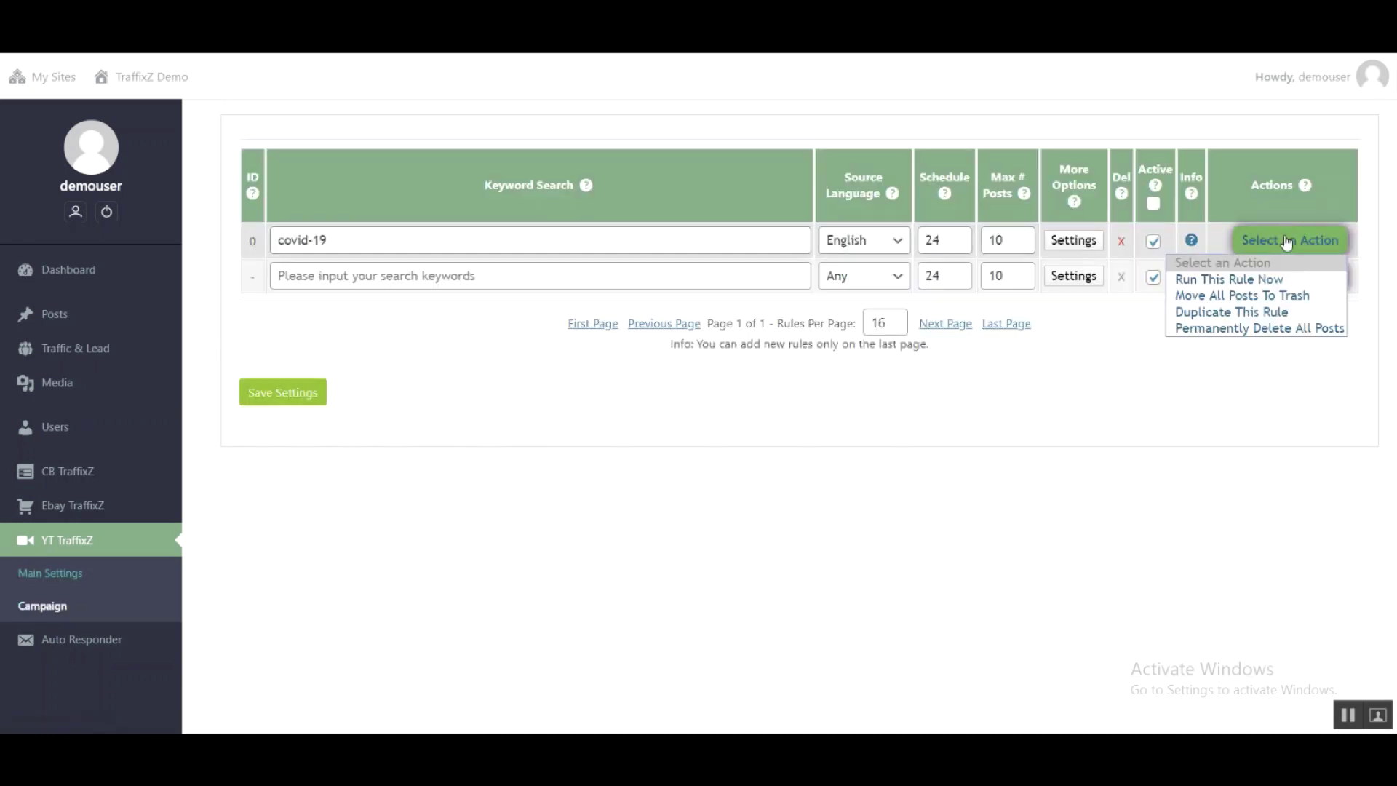
pyautogui.click(1209, 281)
pyautogui.click(789, 139)
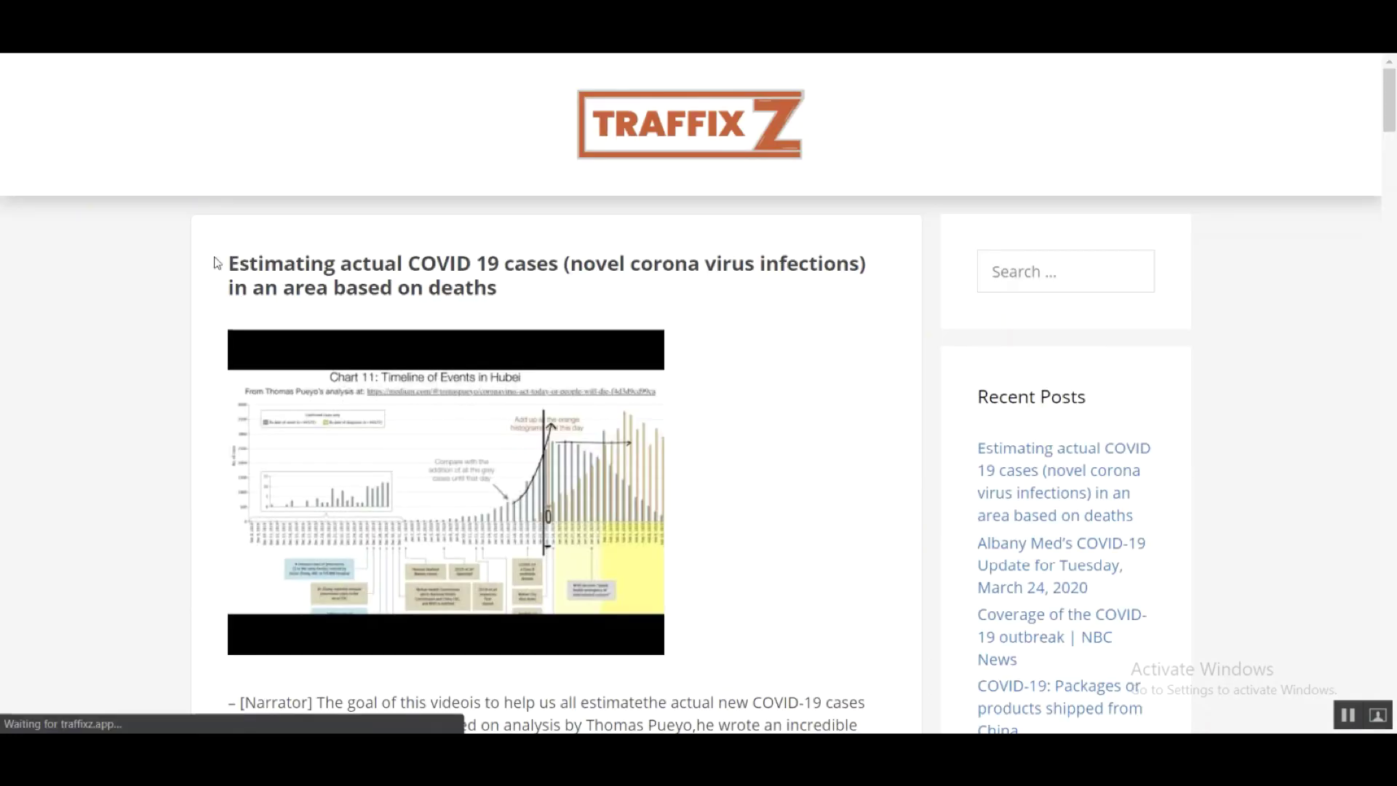
# Browse the imported COVID-19 posts and open 'Advice about COVID-19 and Diabetes' via Read More.
pyautogui.scroll(-10, 321, 309)
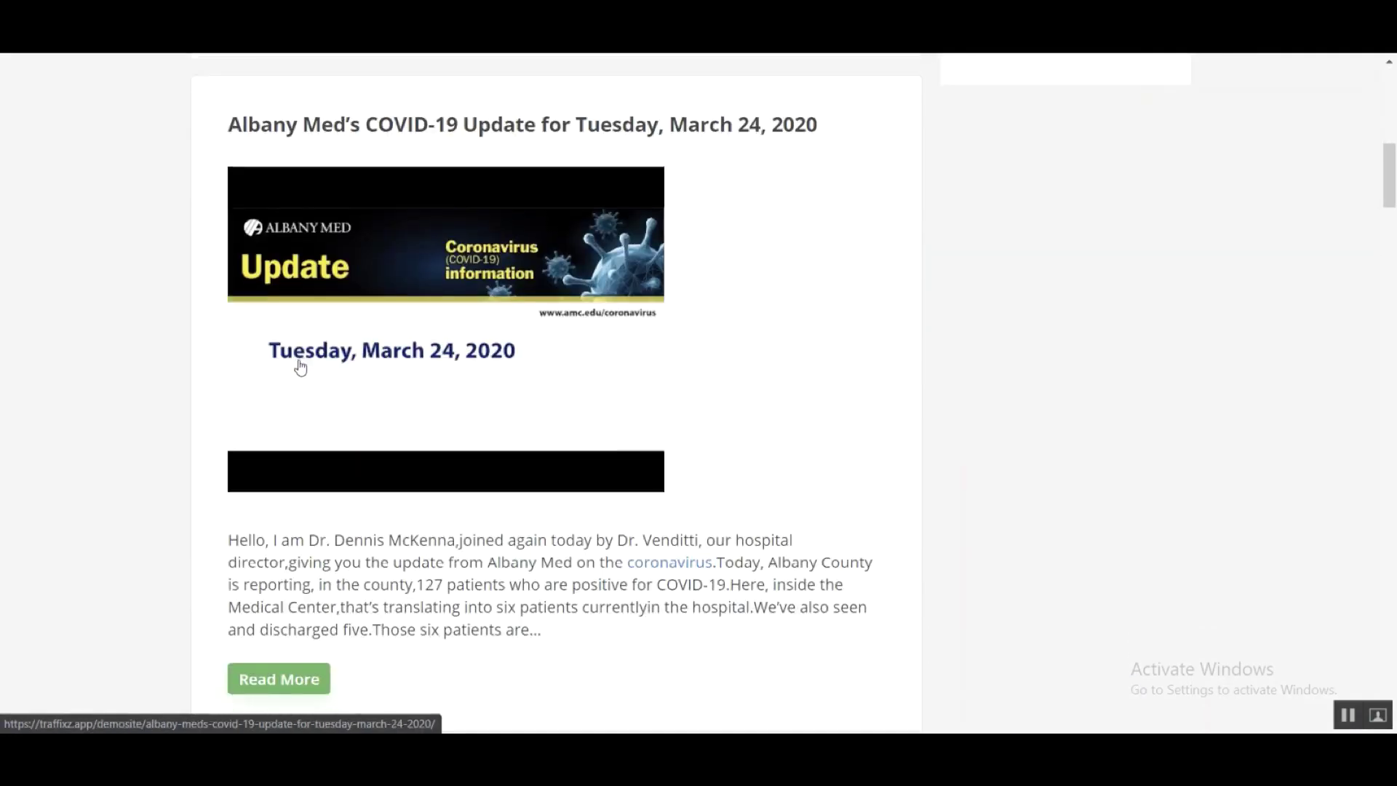
pyautogui.scroll(-5, 302, 364)
pyautogui.scroll(-10, 320, 382)
pyautogui.scroll(-3, 342, 396)
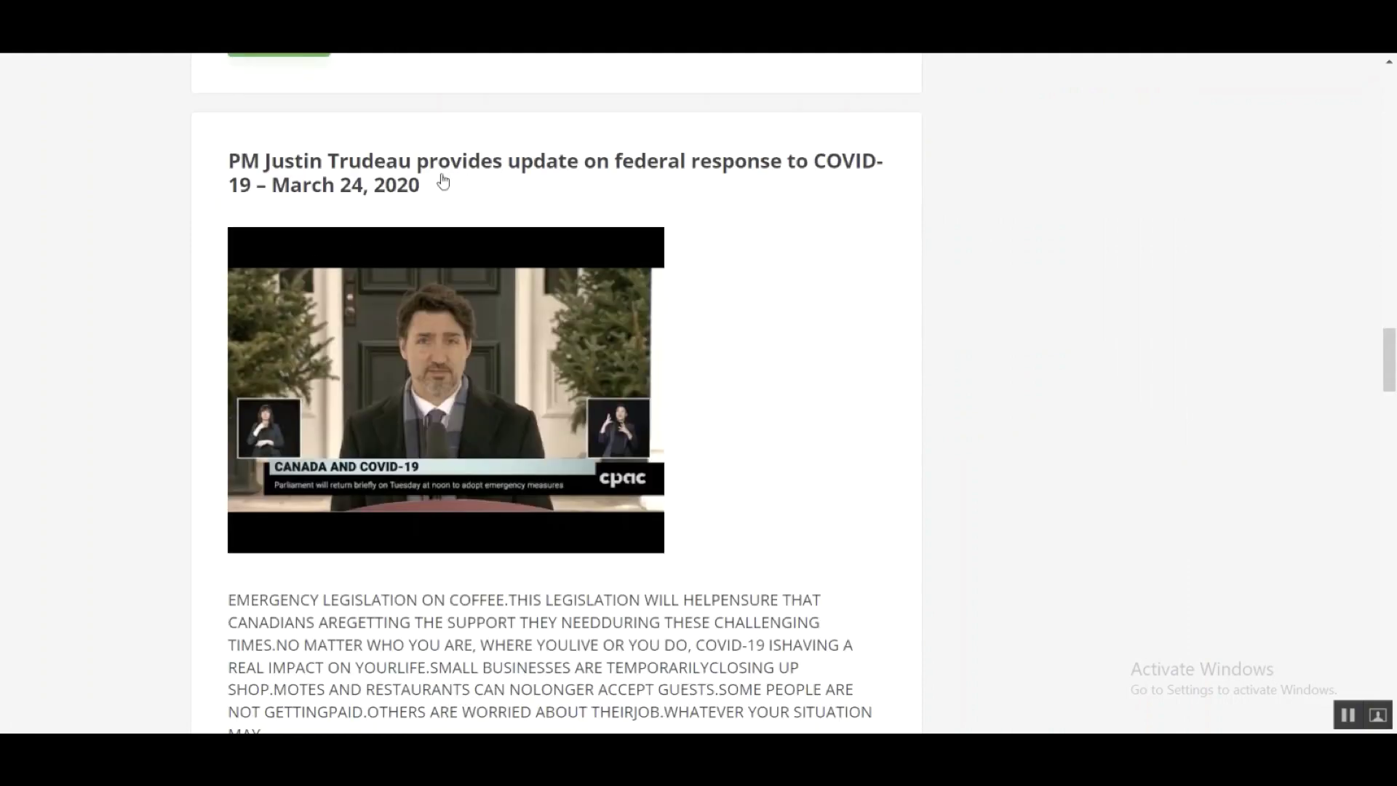
pyautogui.scroll(8, 400, 219)
pyautogui.scroll(-20, 356, 291)
pyautogui.scroll(-14, 150, 514)
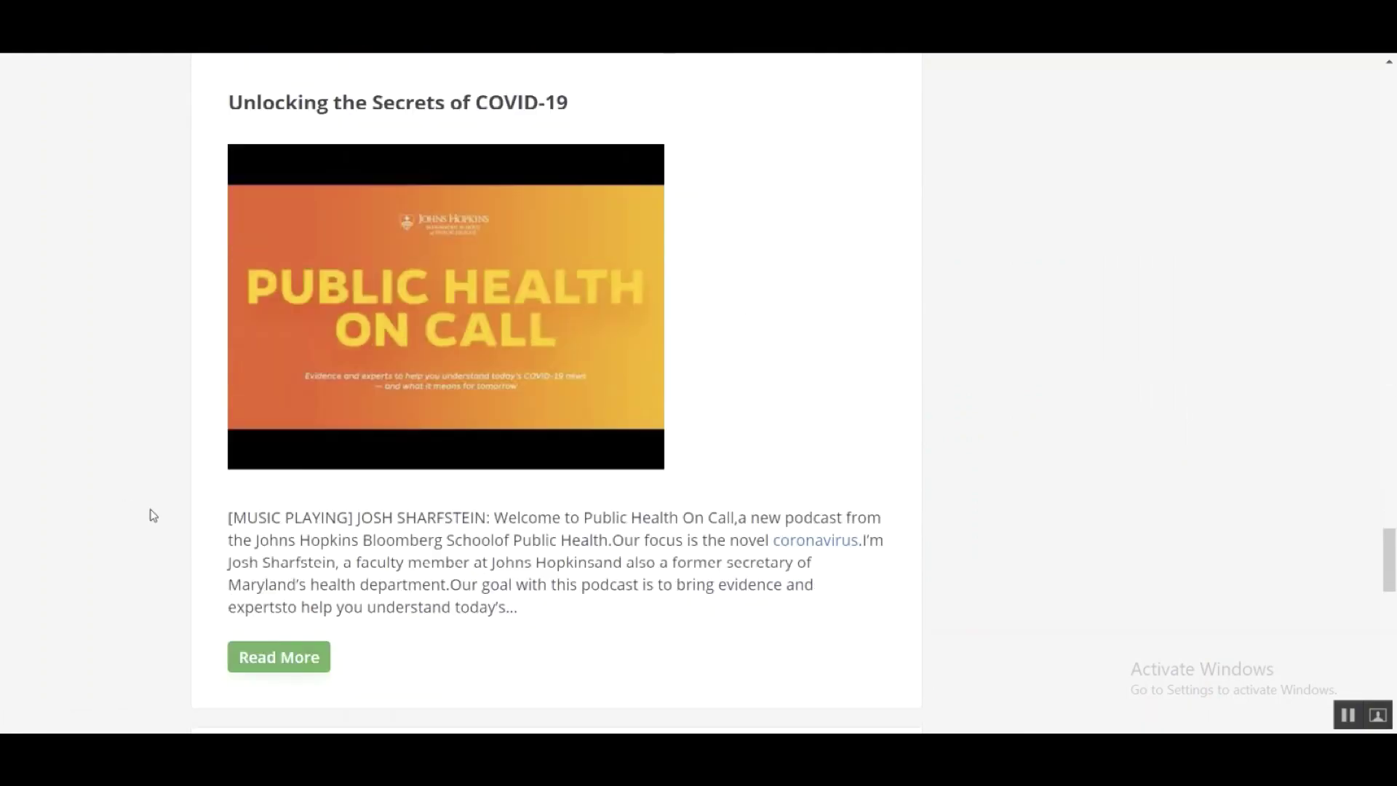
pyautogui.scroll(-5, 153, 515)
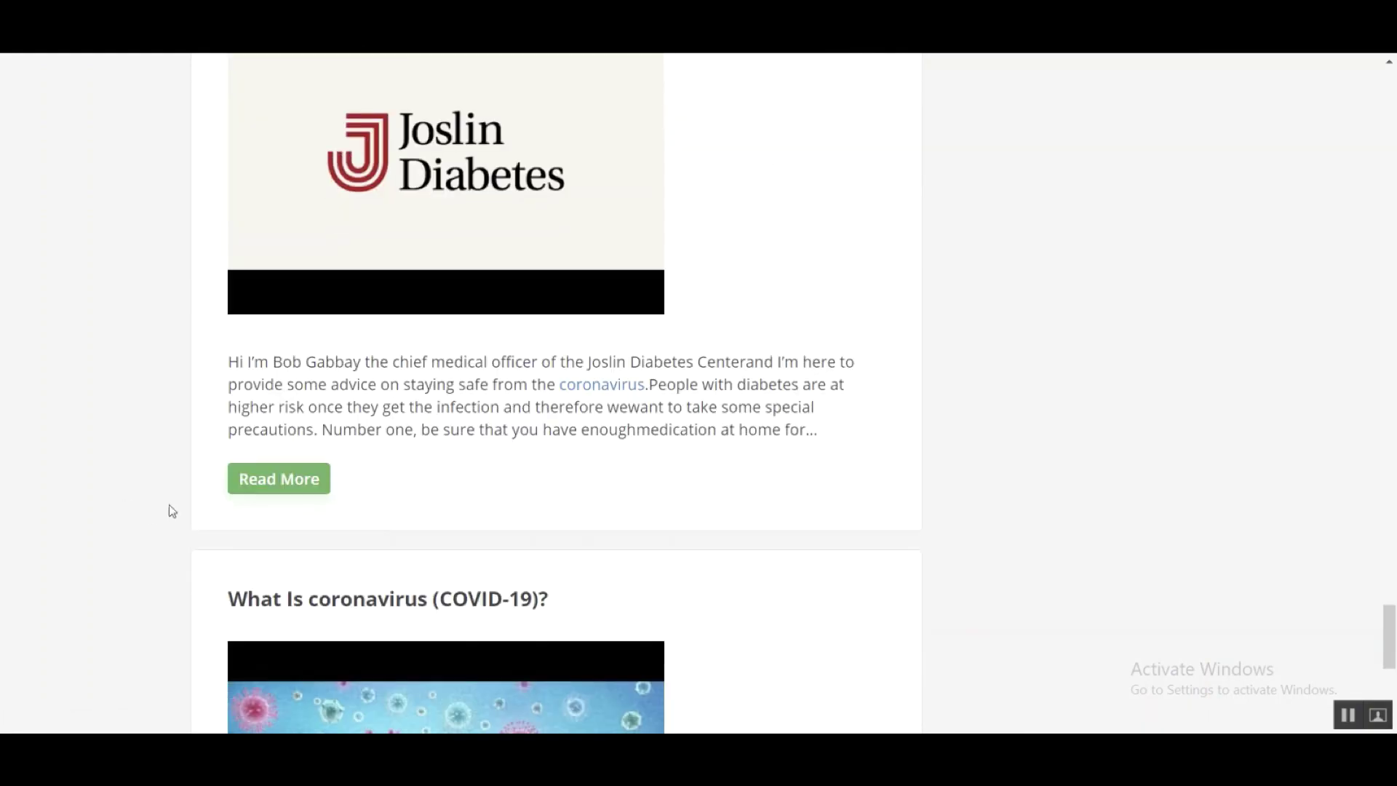
pyautogui.click(268, 481)
# Scroll through the Diabetes article to its linked coronavirus keyword and $28.99 face-mask ad.
pyautogui.scroll(-10, 7, 440)
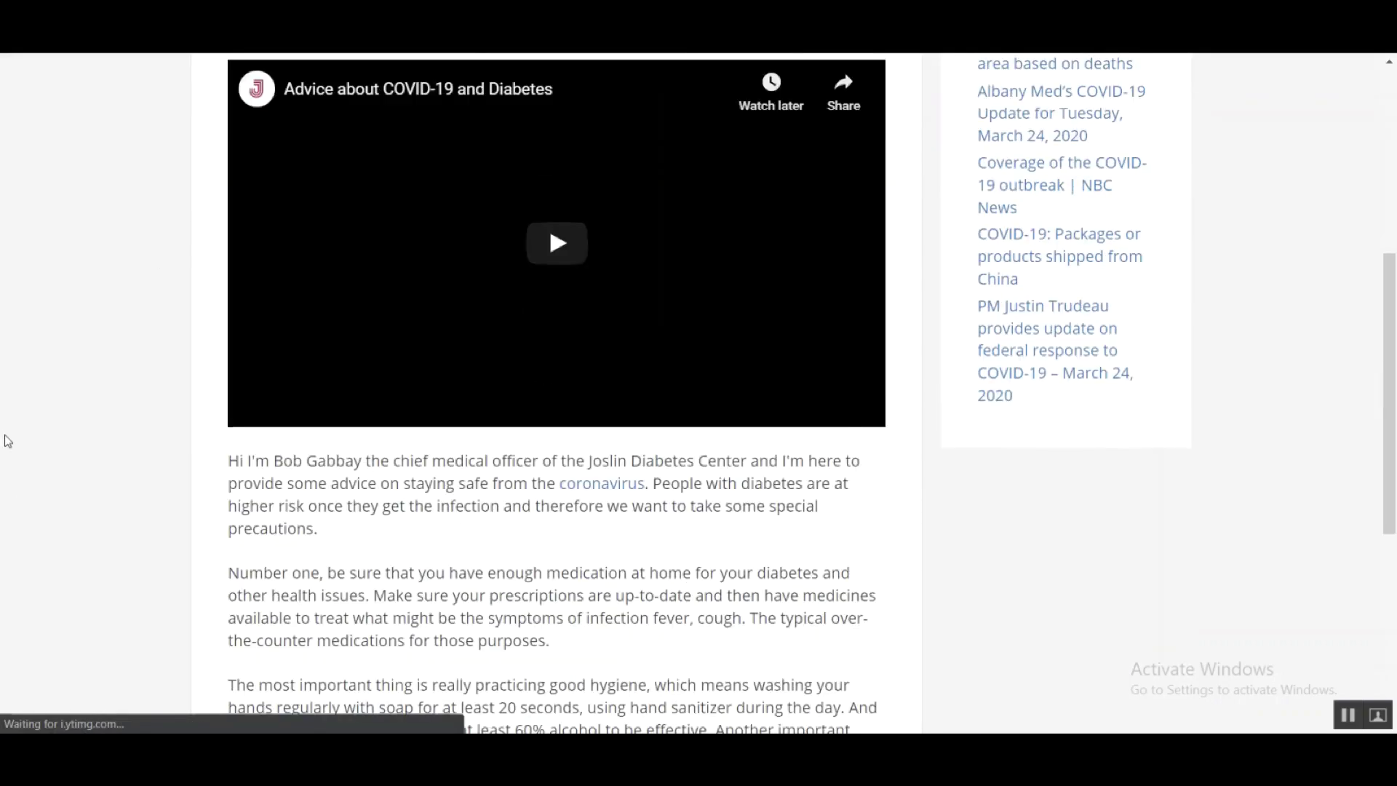
pyautogui.scroll(-2, 62, 445)
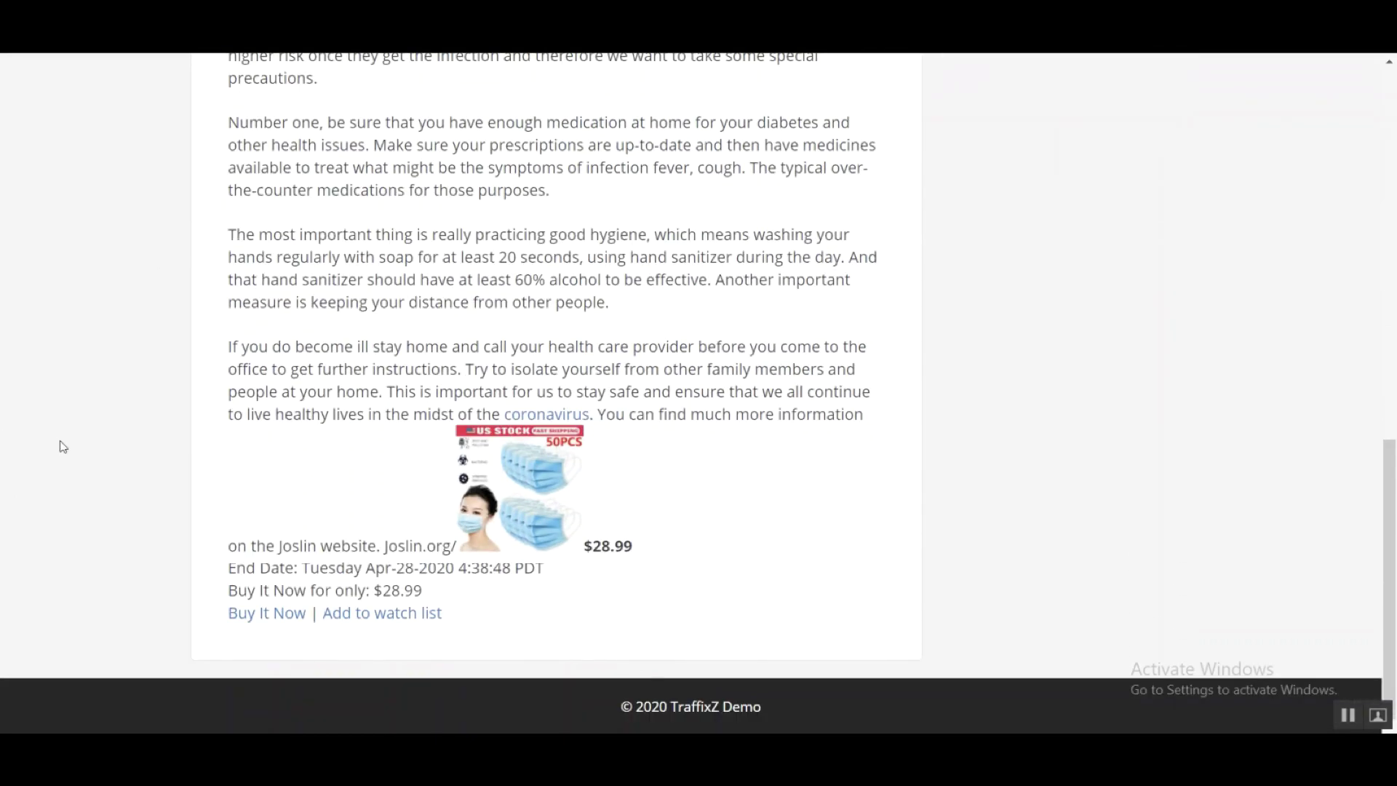
pyautogui.scroll(4, 64, 447)
pyautogui.scroll(-4, 66, 447)
pyautogui.scroll(3, 69, 446)
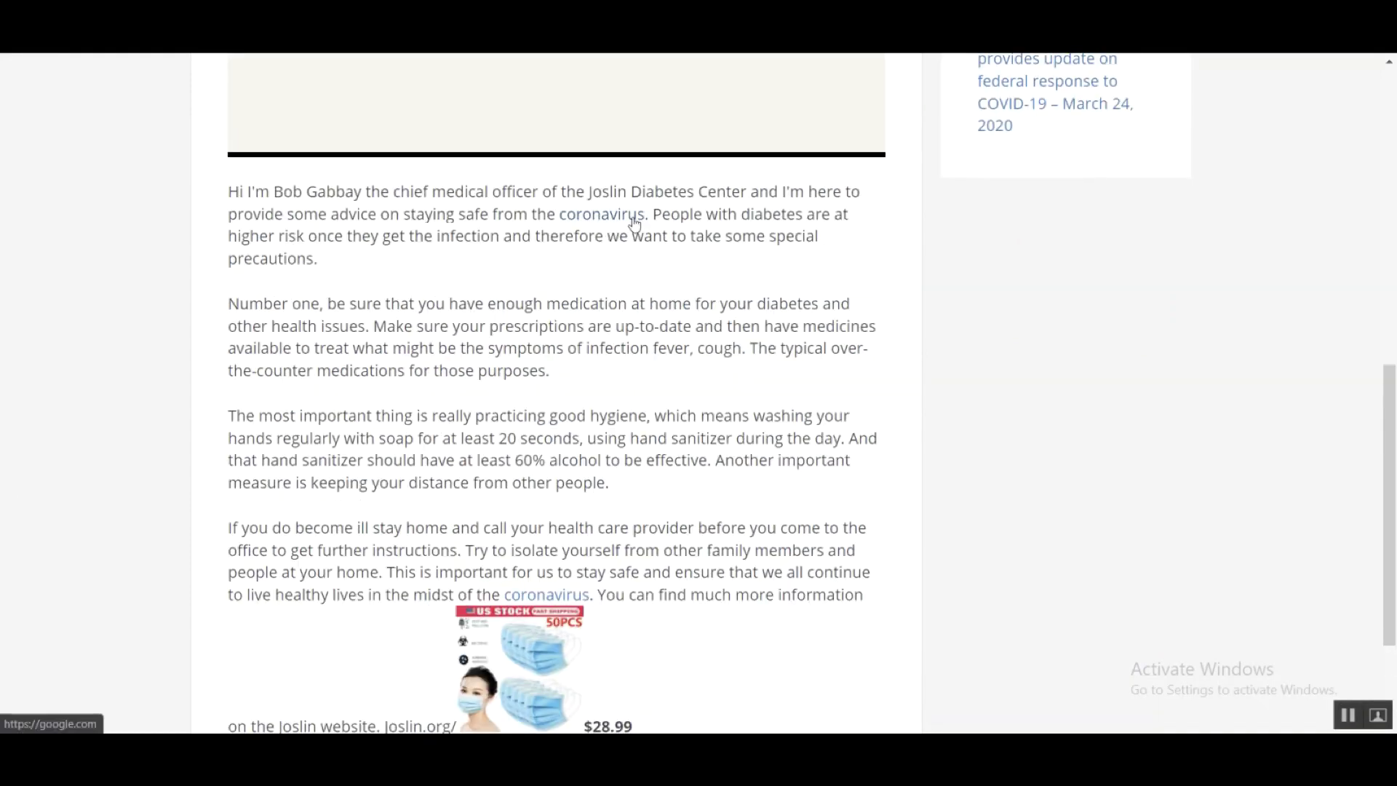
# Follow the coronavirus keyword link to Google, then return to the blog page.
pyautogui.click(586, 217)
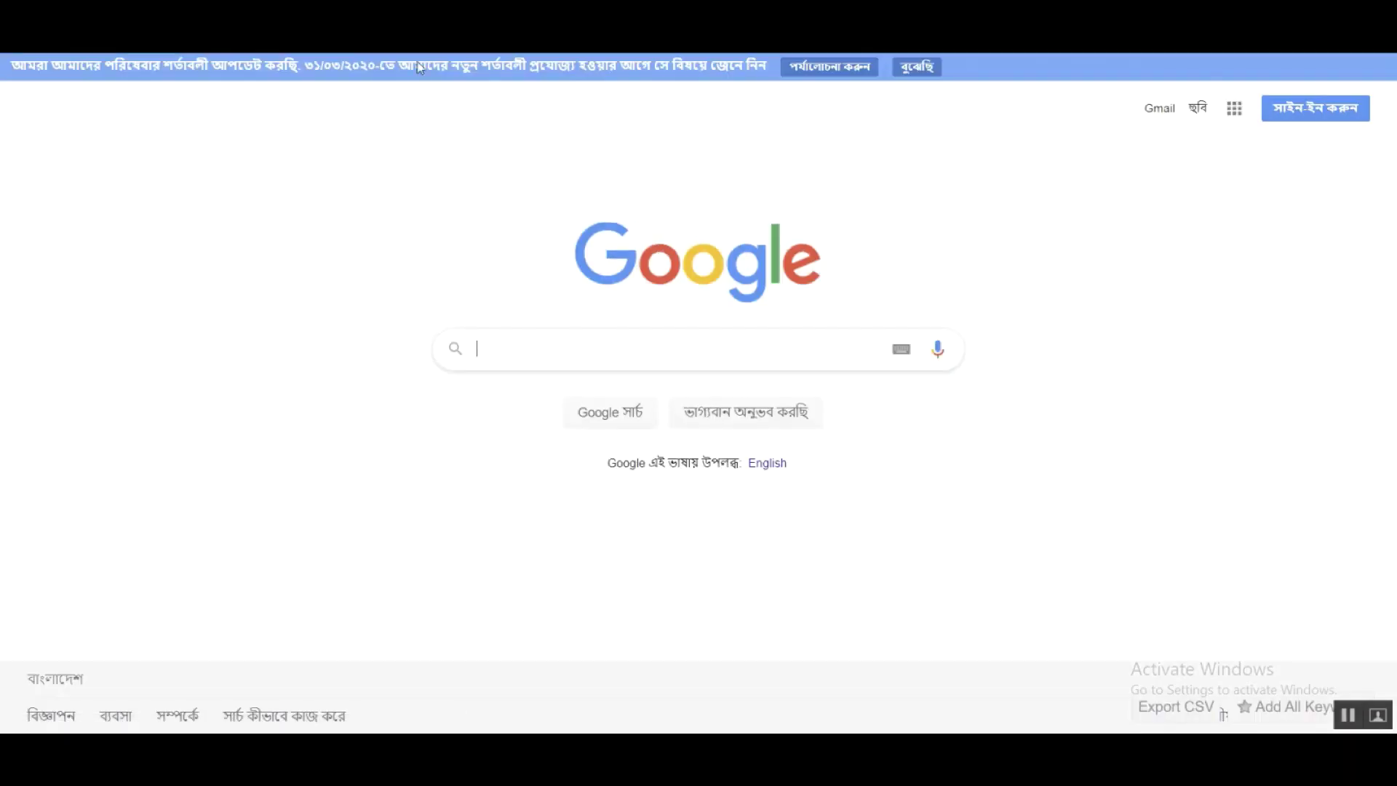
pyautogui.hotkey('alt', 'Left')
pyautogui.scroll(-20, 291, 291)
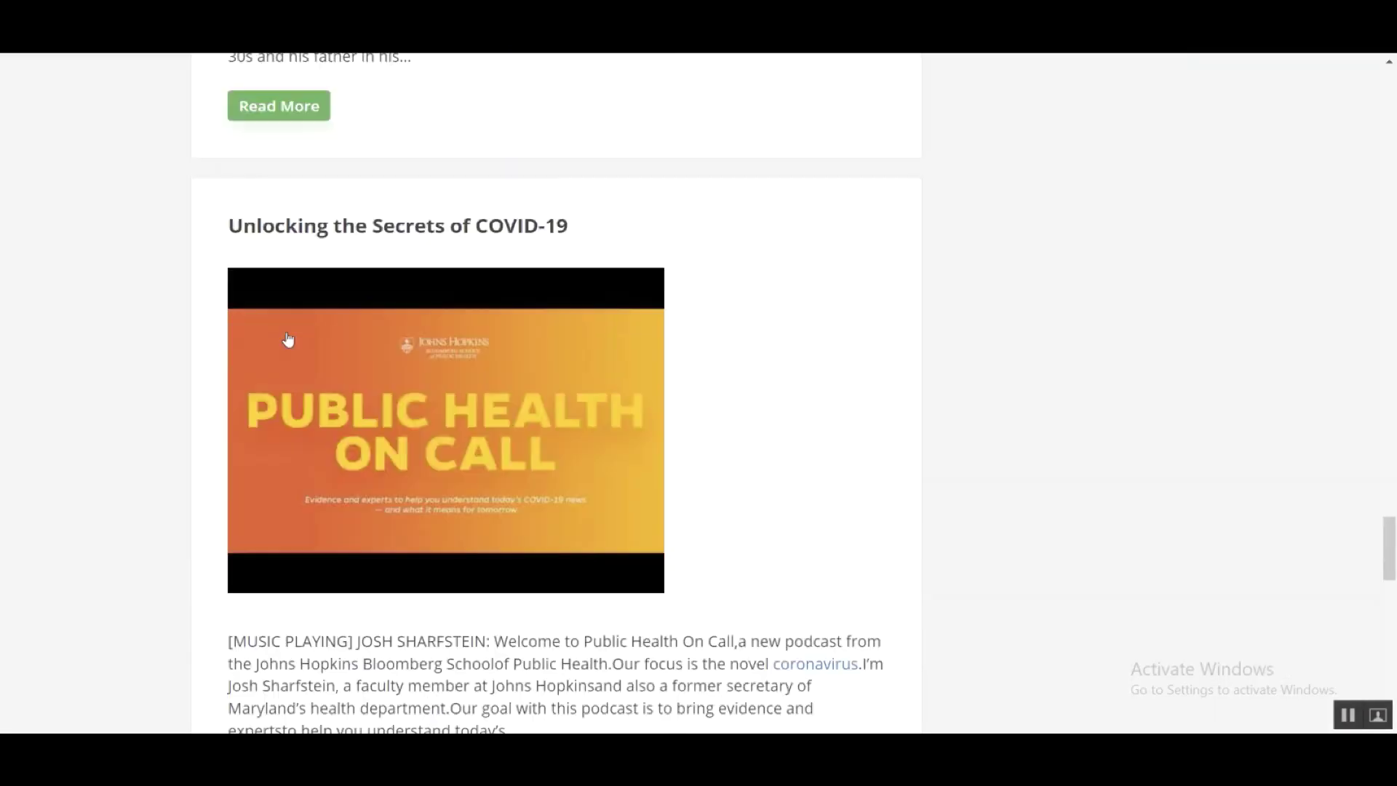
pyautogui.scroll(20, 295, 320)
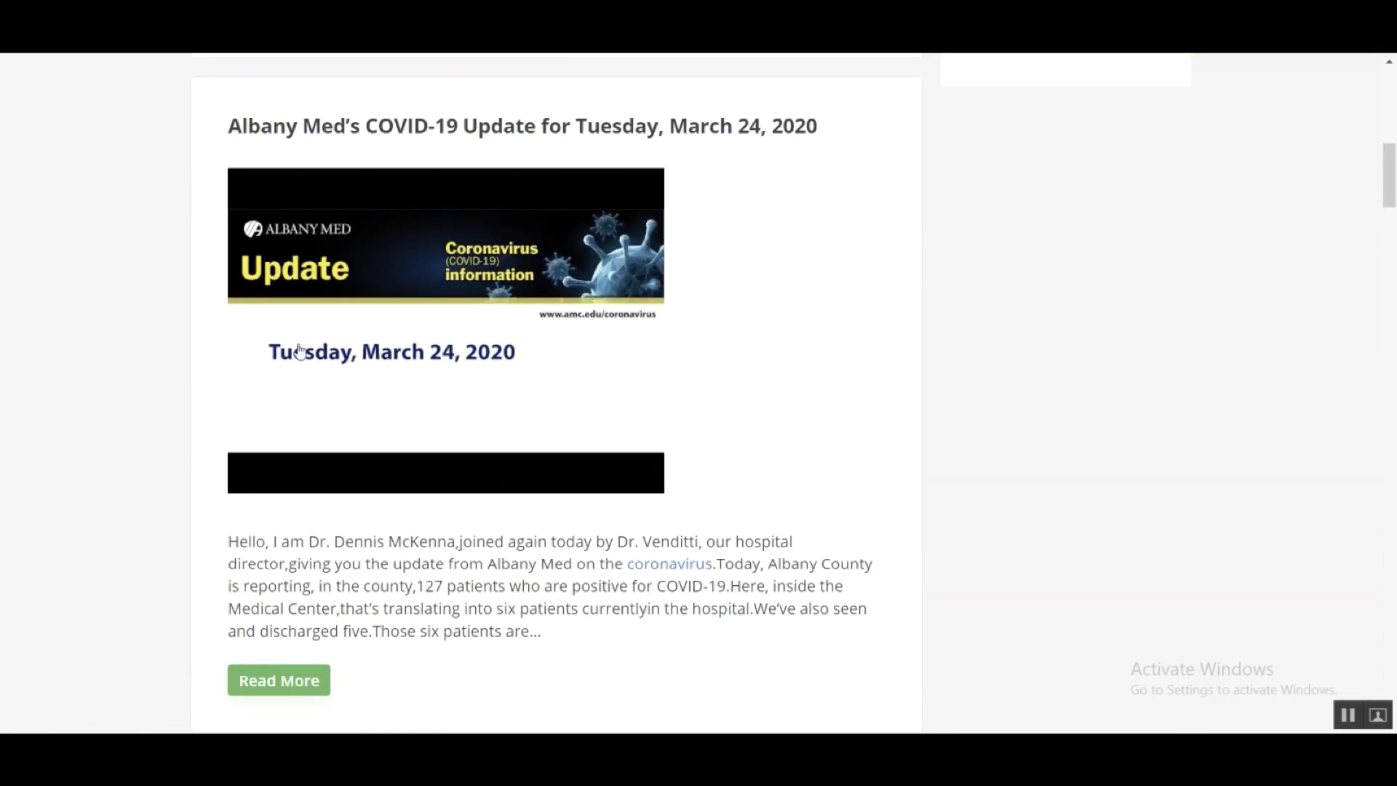
# Open 'Albany Med's COVID-19 Update for Tuesday, March 24, 2020' and scroll to its $16.98 mask ad.
pyautogui.click(385, 130)
pyautogui.scroll(-18, 153, 342)
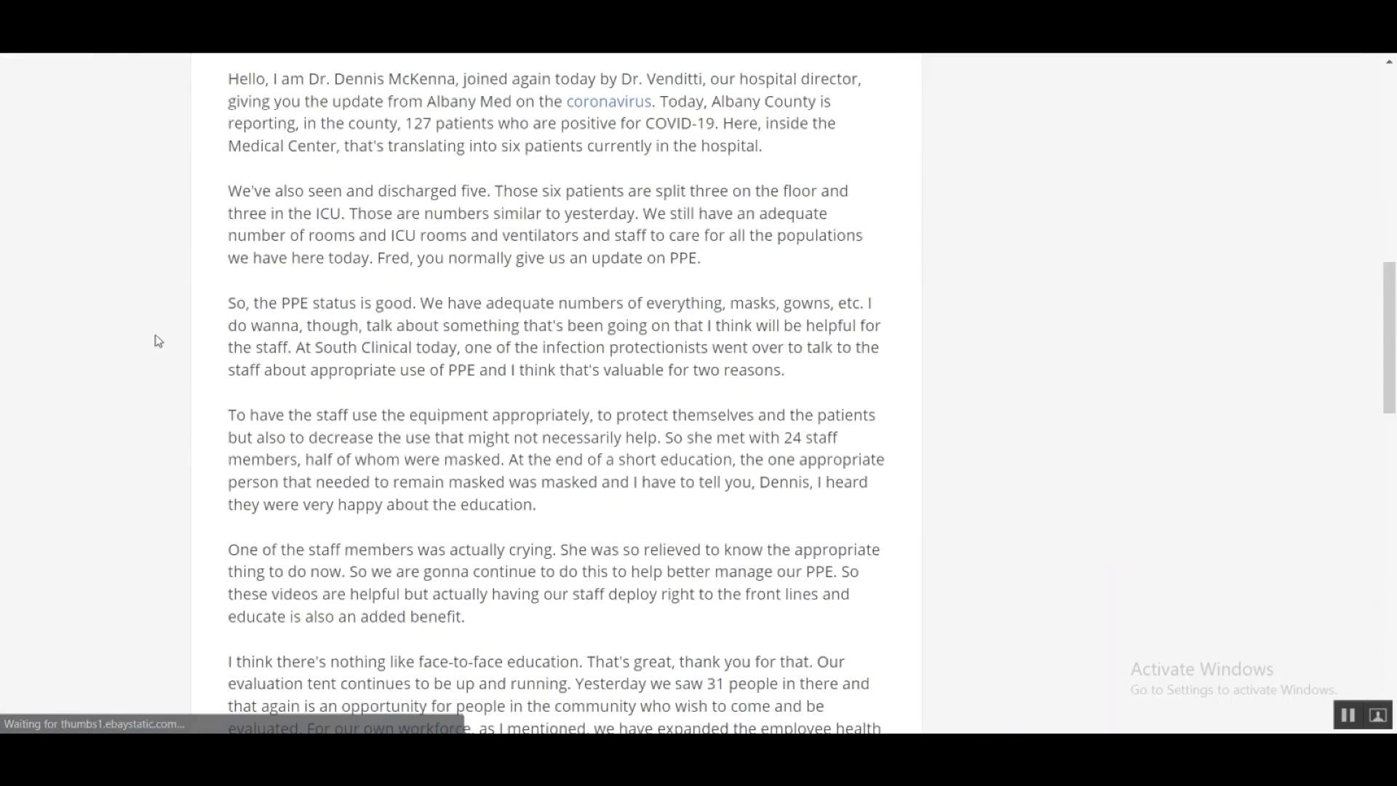
pyautogui.scroll(-14, 459, 284)
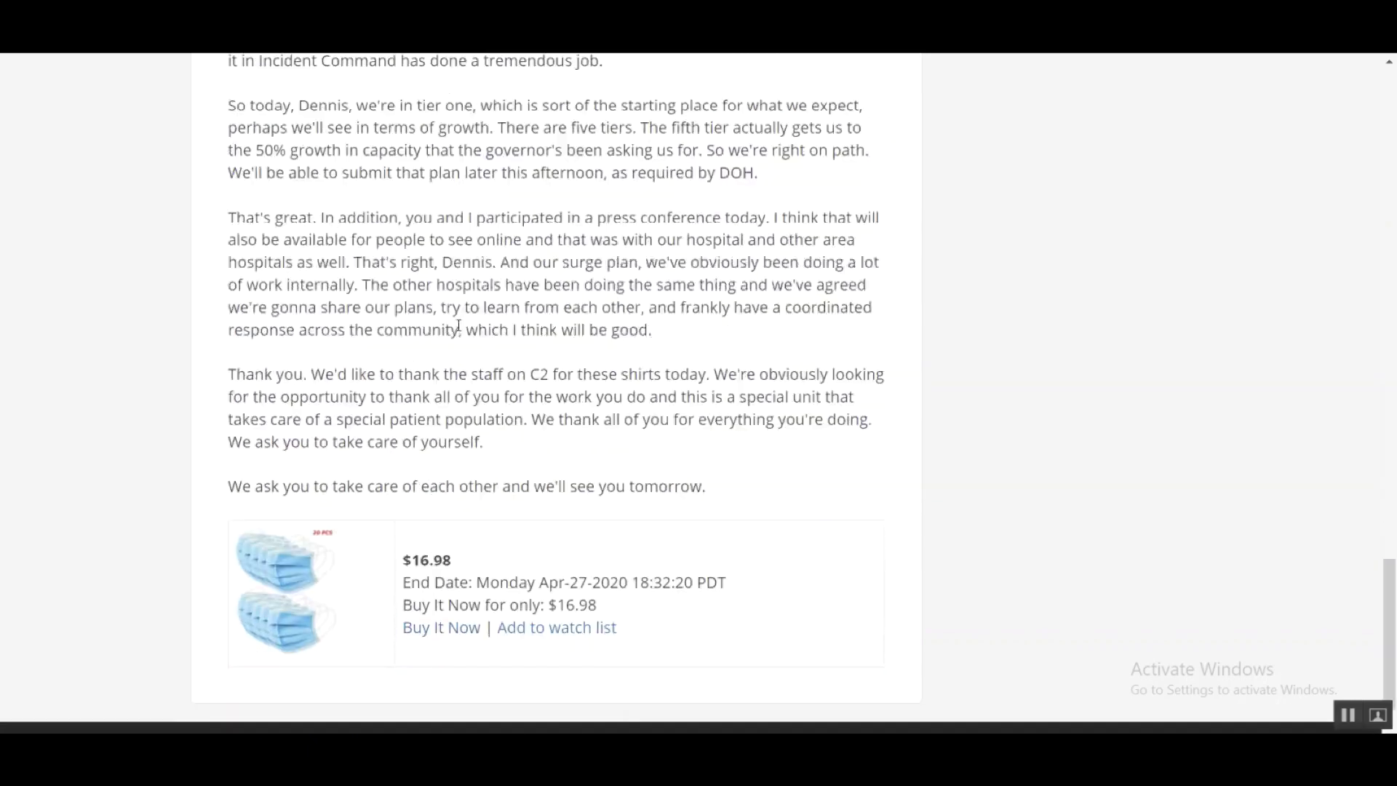
pyautogui.scroll(1, 399, 530)
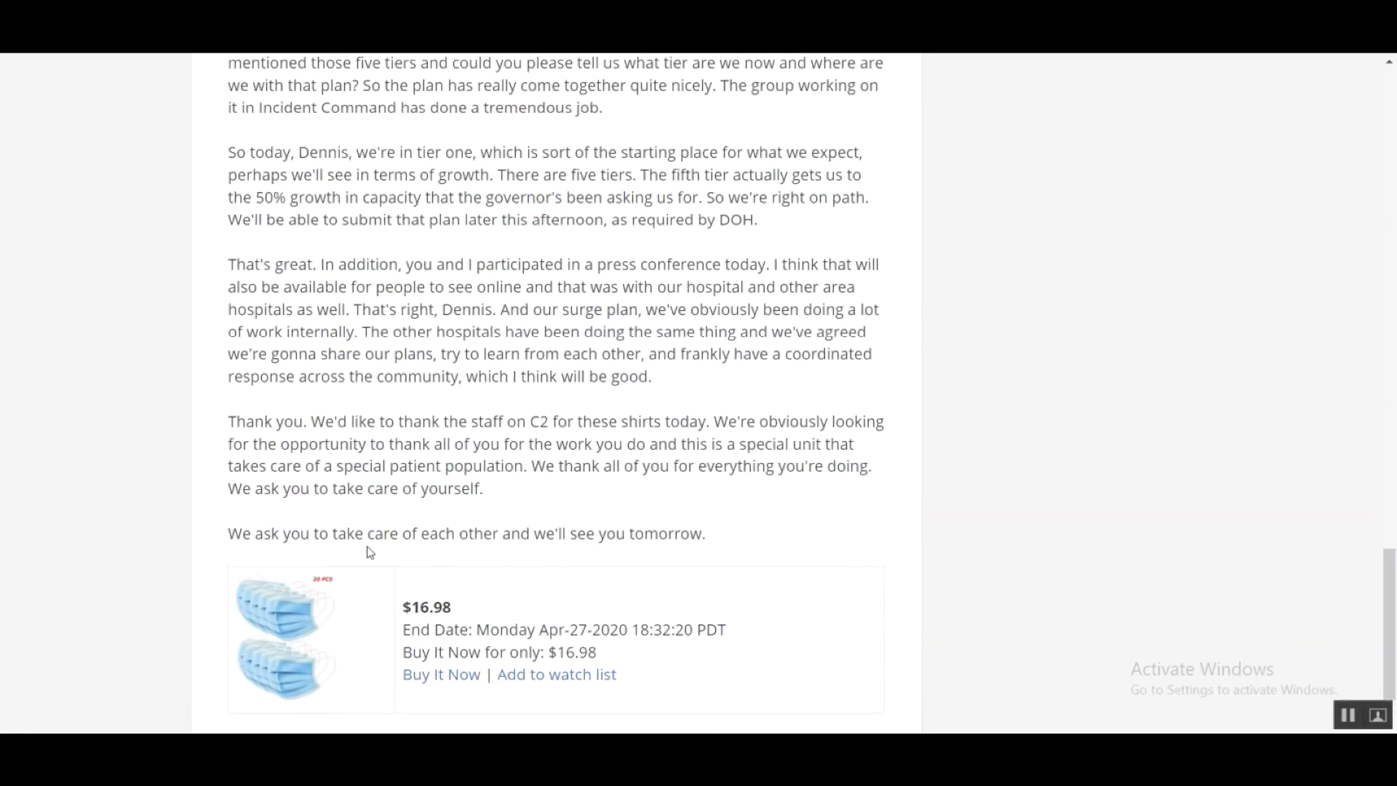
pyautogui.scroll(20, 369, 554)
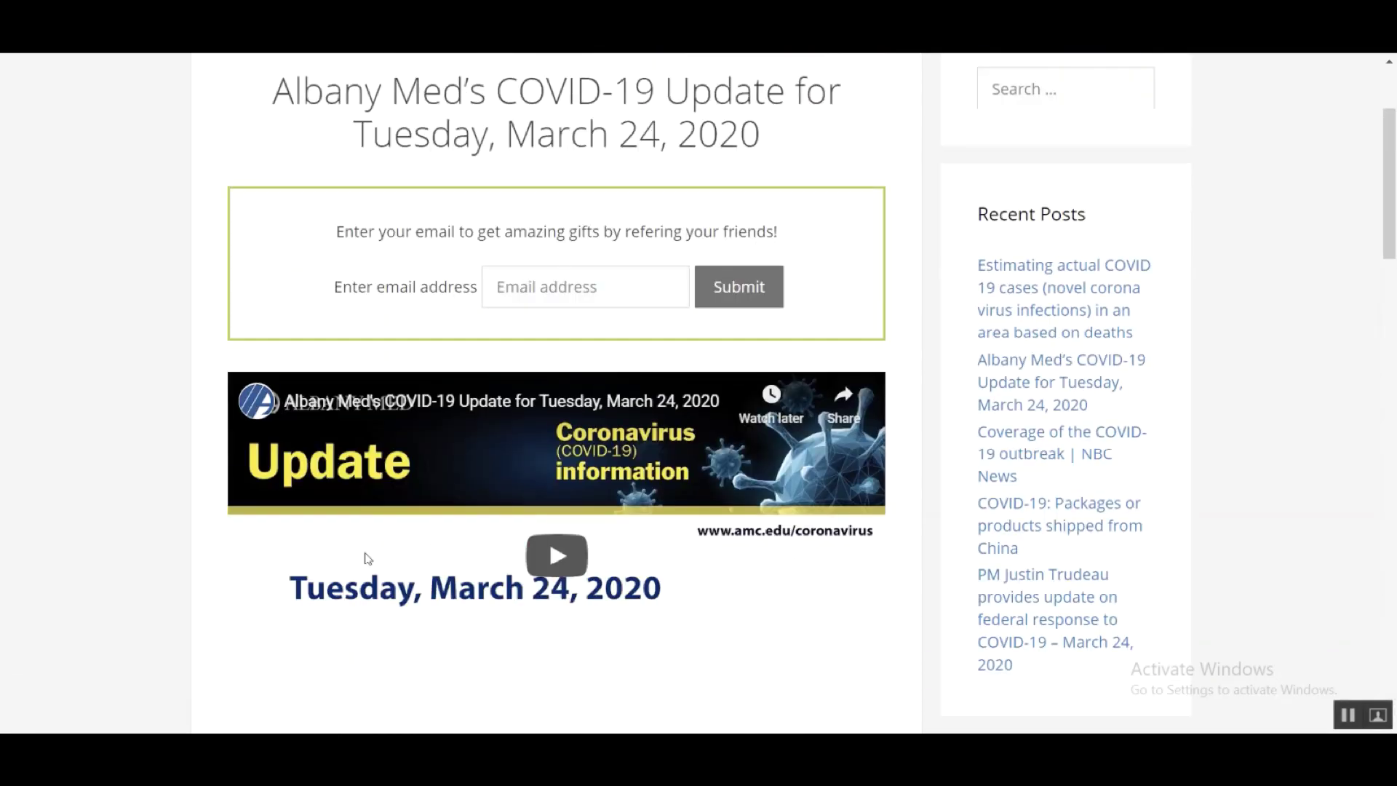